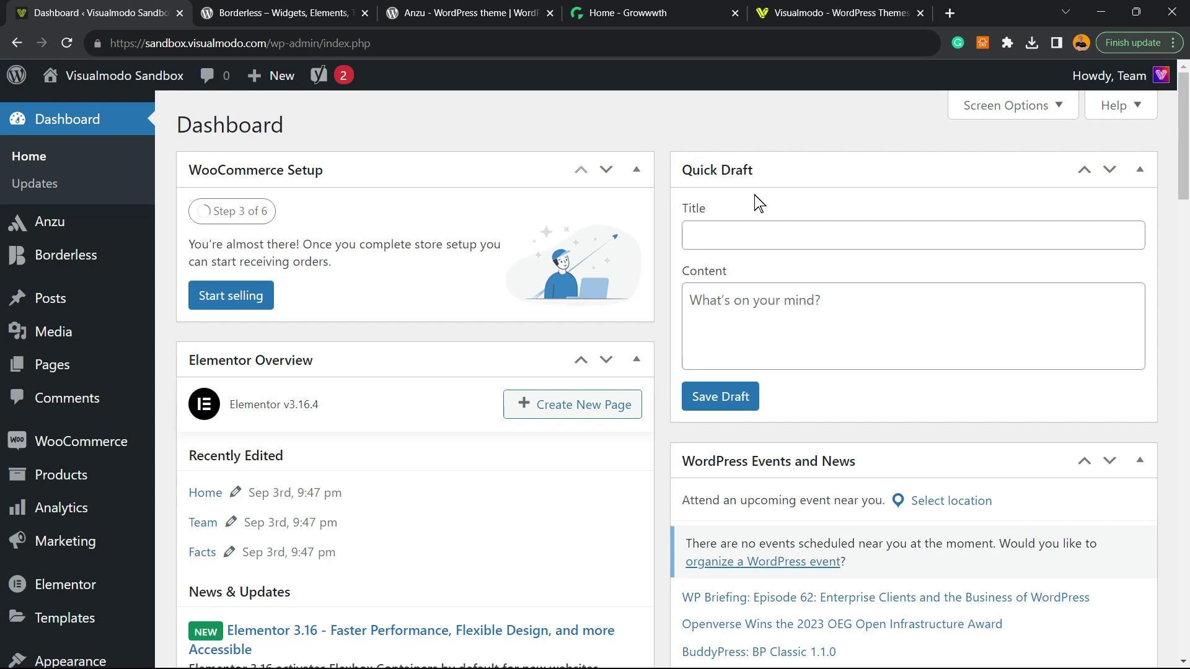
Step: Open the Borderless post for editing from the All Posts list
click(662, 232)
click(662, 214)
click(52, 298)
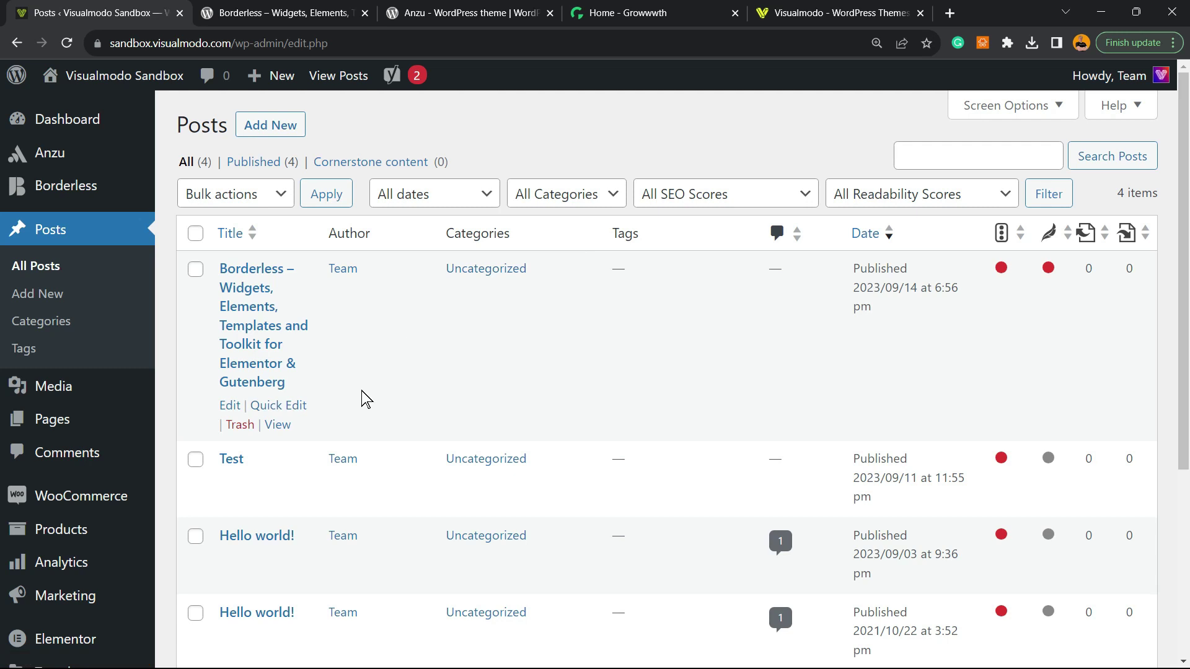
mouse_move(242, 318)
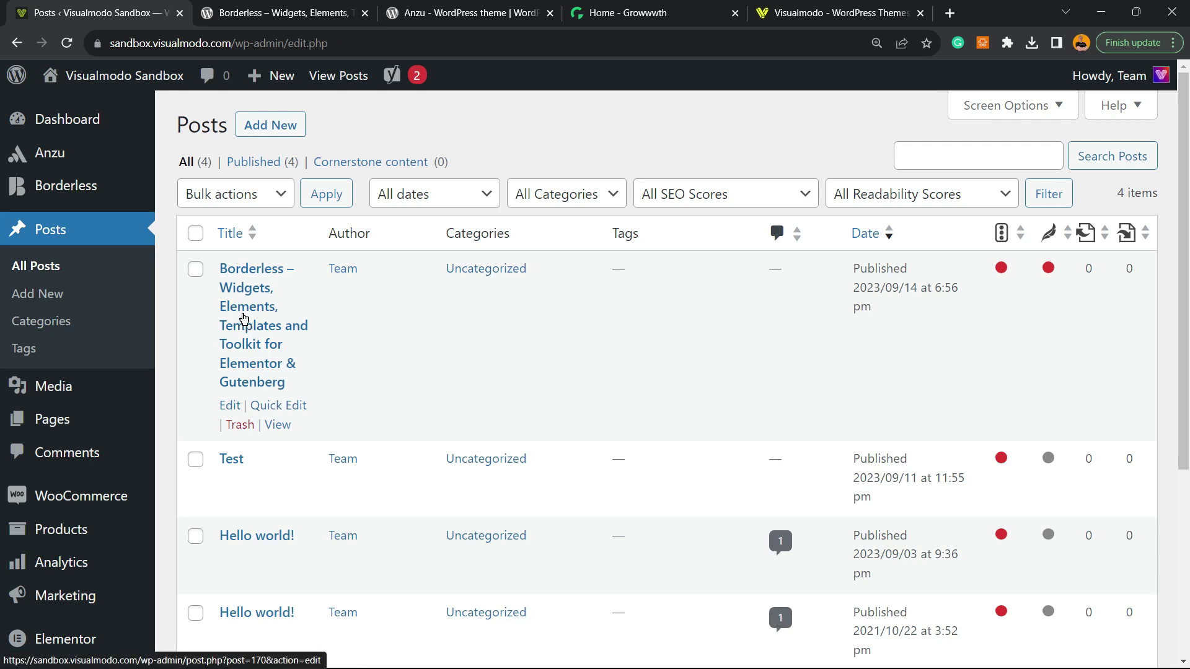
click(242, 318)
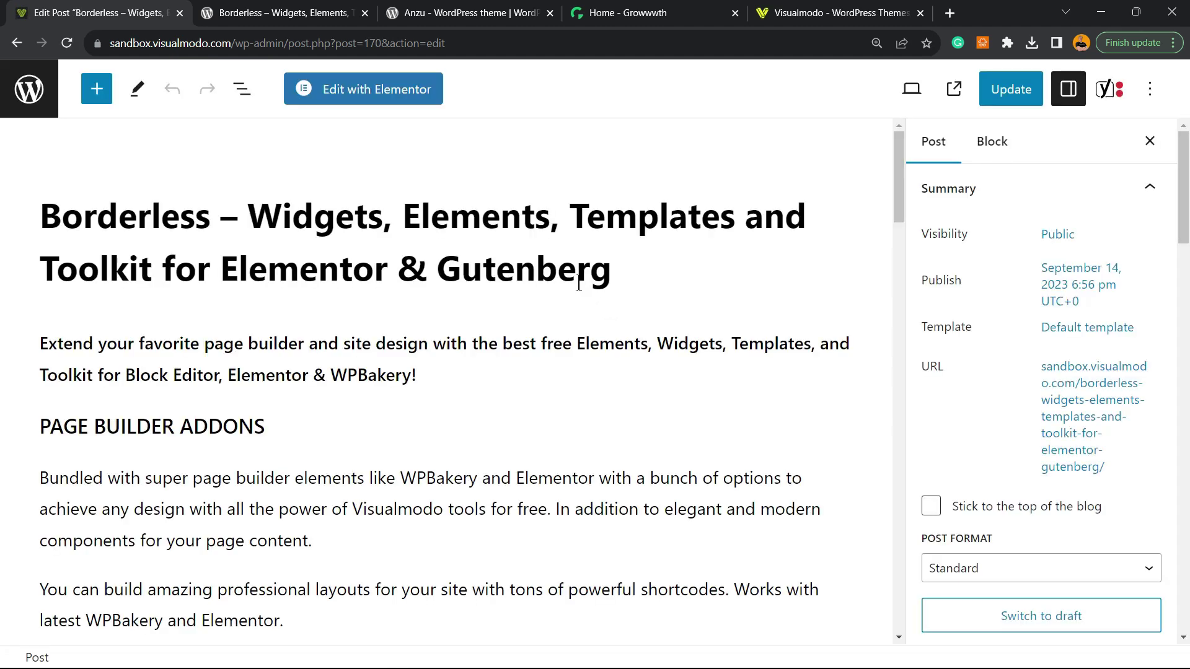
scroll(407, 287, down, 2)
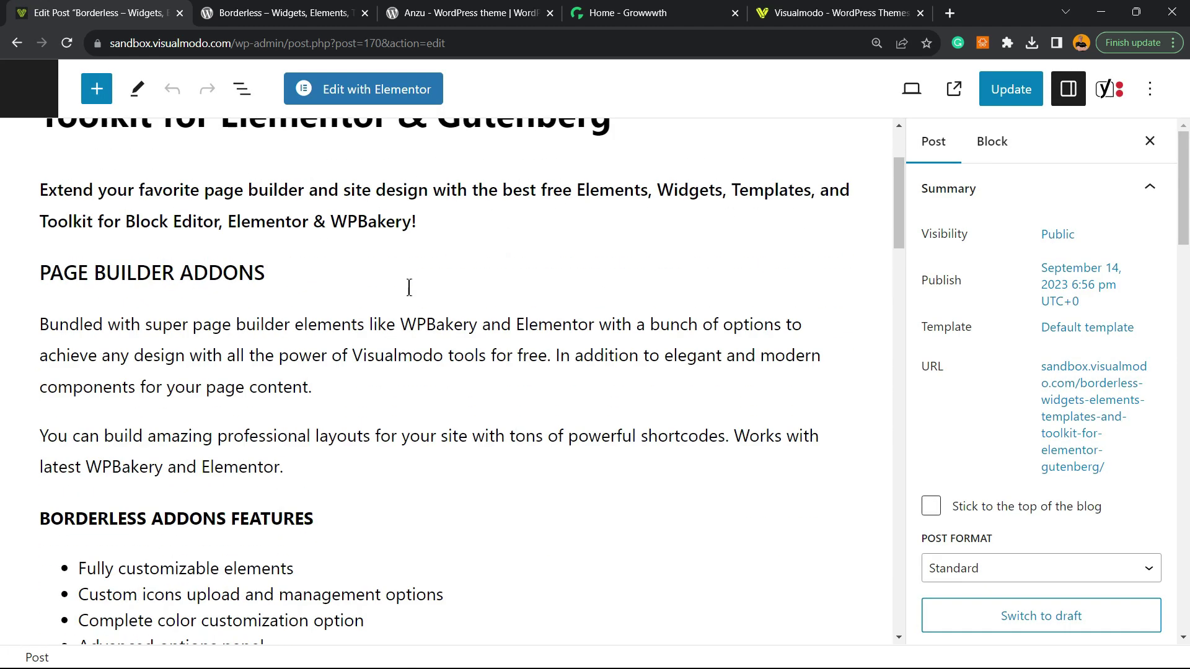
Step: Insert a 50/50 two-column Columns block after the paragraph ending 'page content.'
triple_click(272, 330)
click(555, 367)
scroll(450, 354, down, 2)
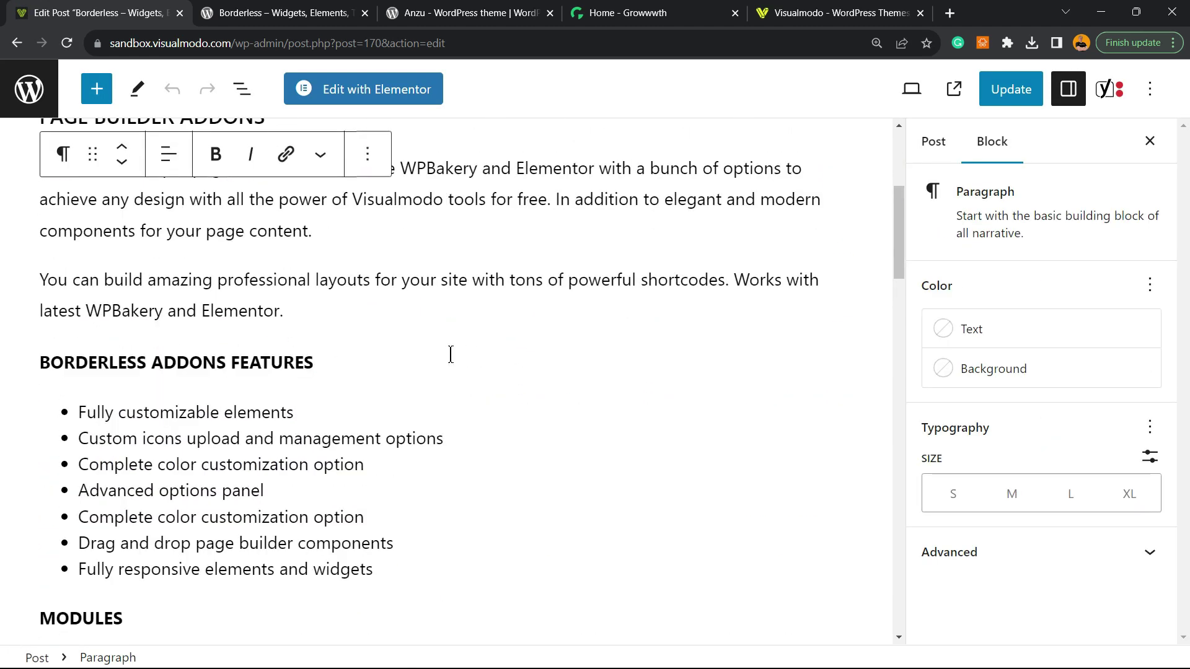
click(385, 242)
key(Return)
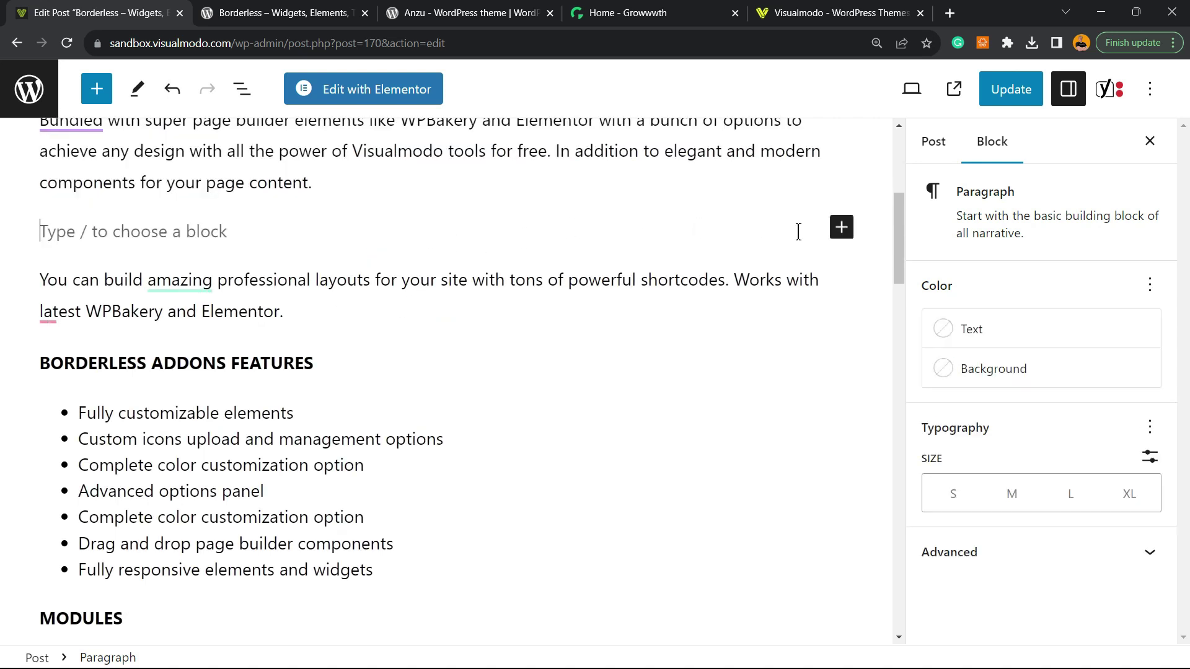
click(842, 227)
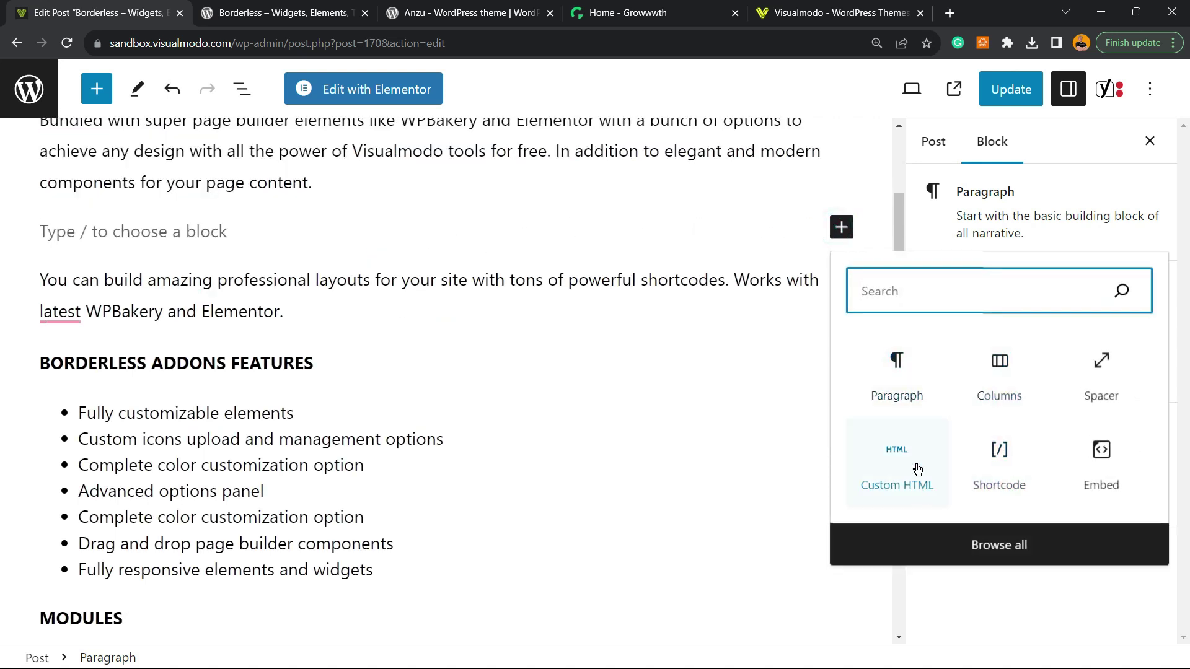
click(1014, 372)
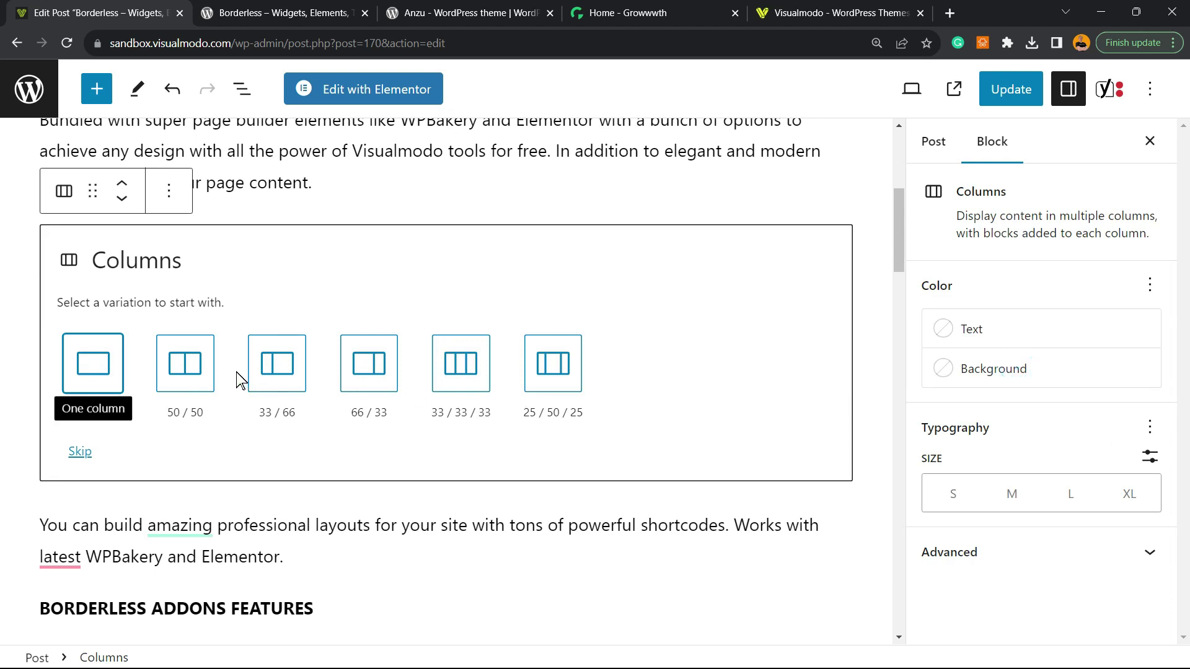
click(185, 364)
Step: Select the new columns and then the first column's whole paragraph
click(641, 404)
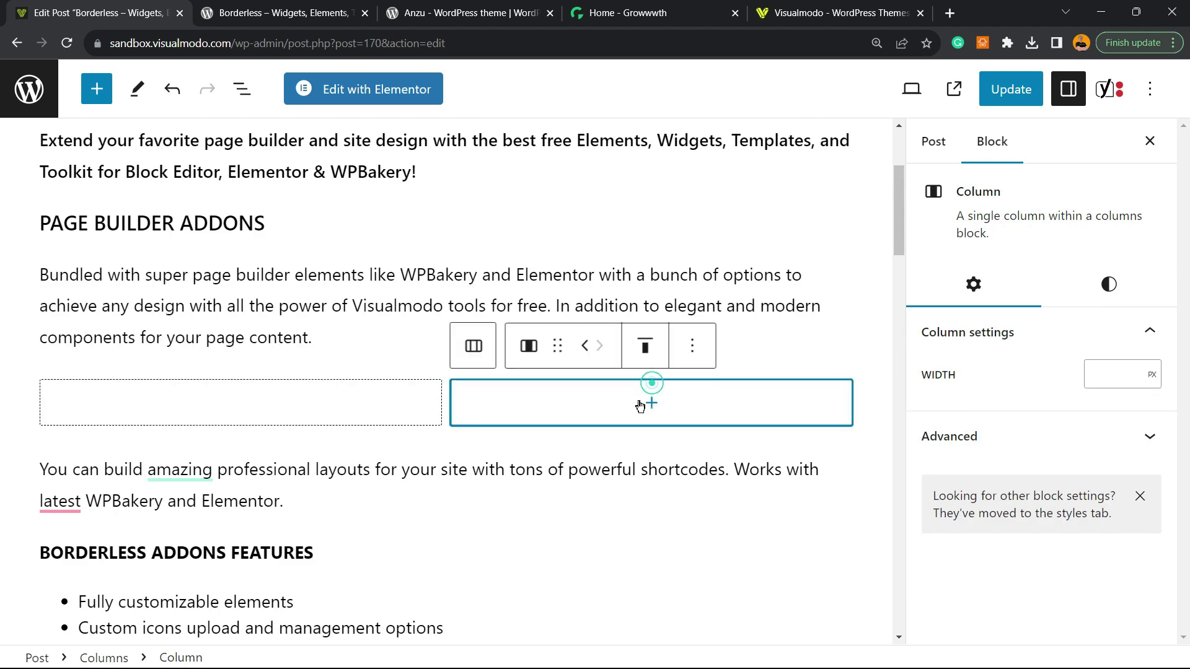
click(270, 408)
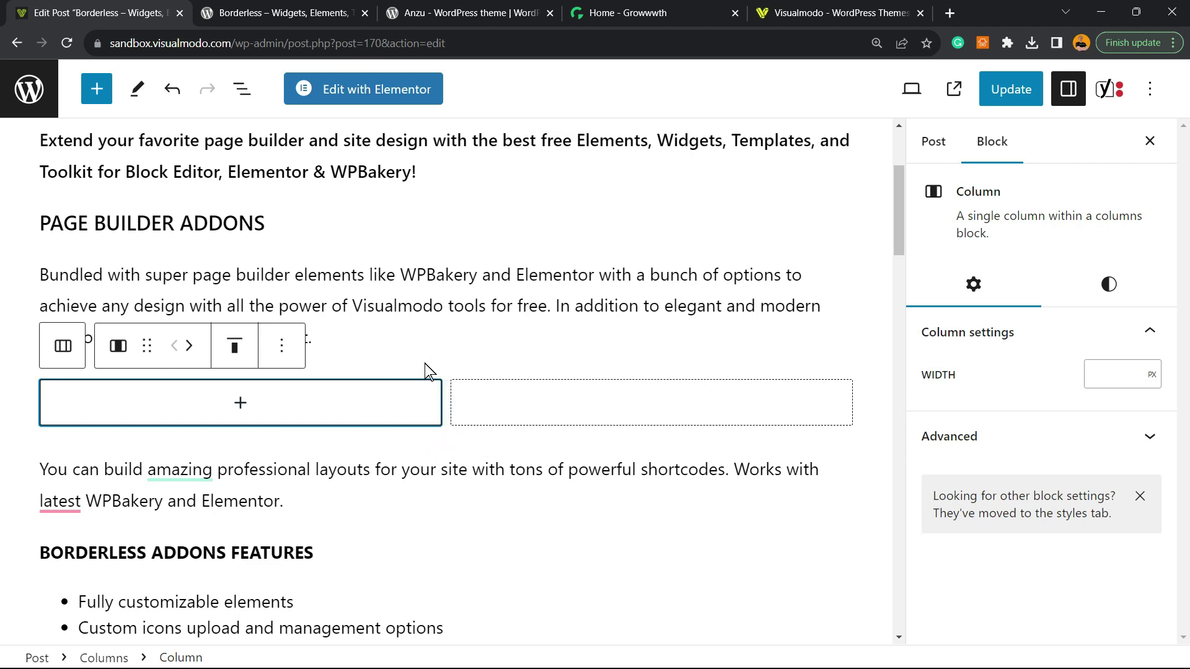
scroll(425, 363, down, 5)
scroll(394, 374, down, 2)
click(198, 294)
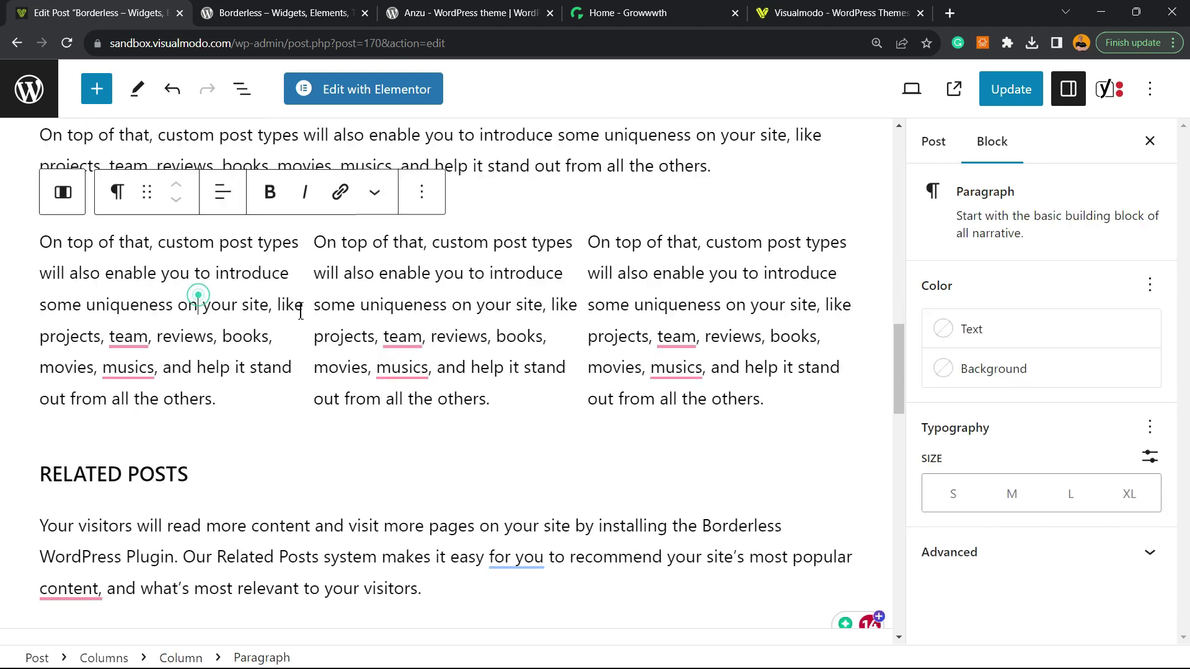
click(420, 305)
click(233, 271)
triple_click(186, 290)
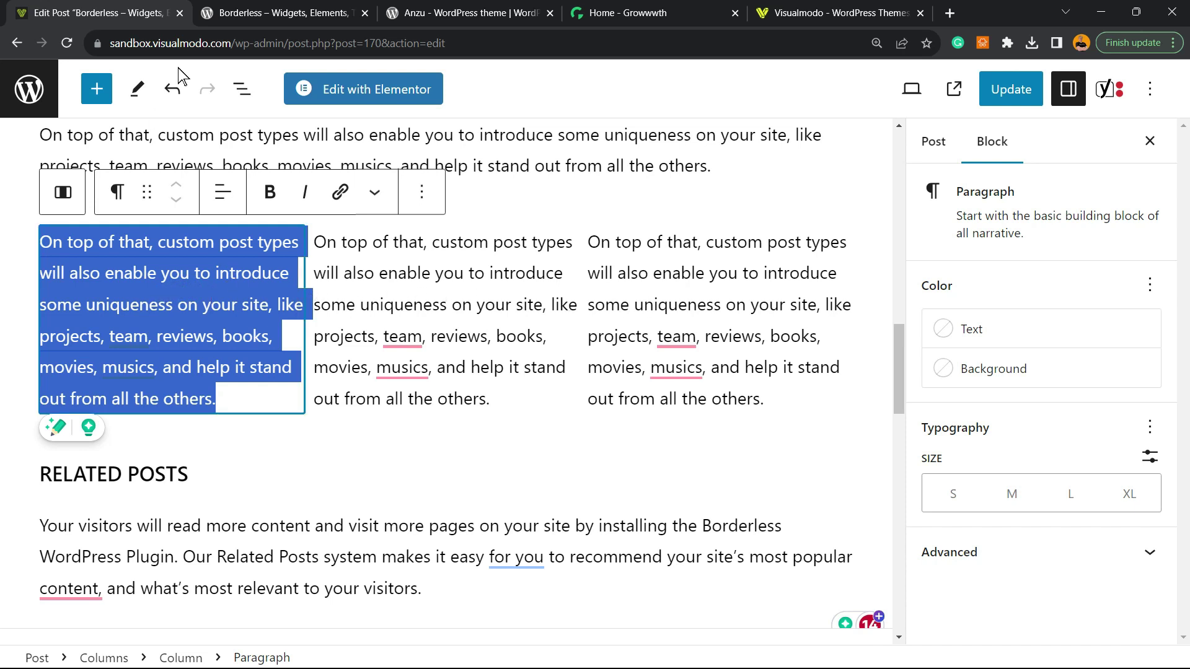
Step: Go back to the Posts list and launch Appearance > Customize for the Anzu theme
click(57, 110)
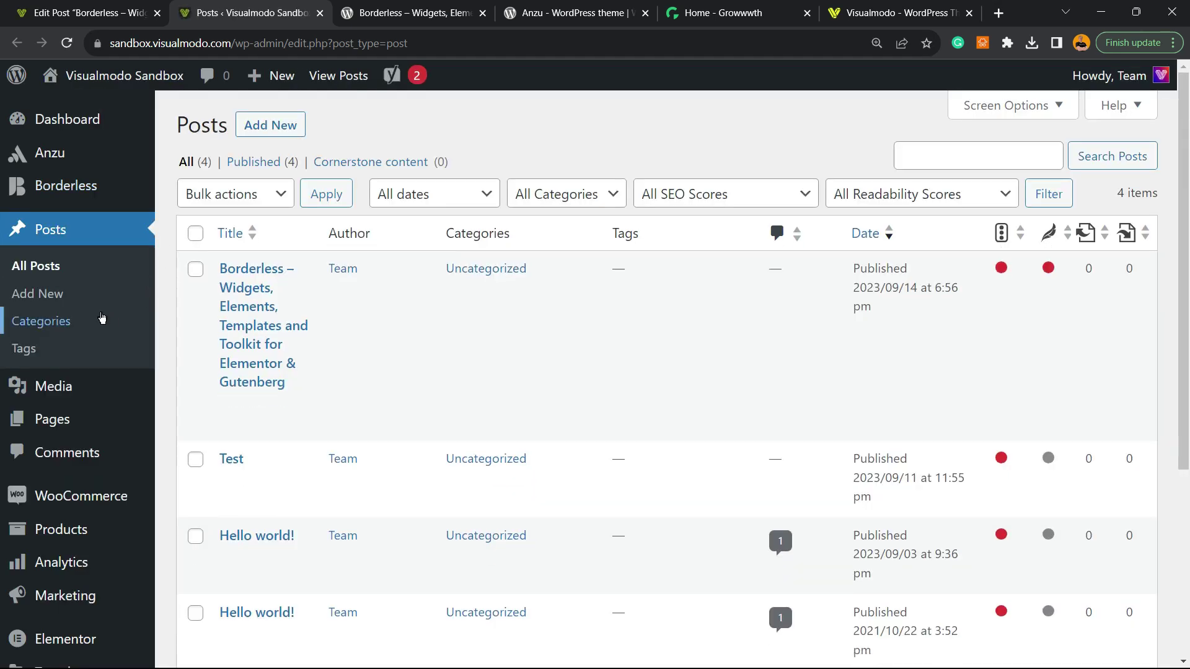
scroll(98, 318, down, 3)
scroll(78, 340, down, 3)
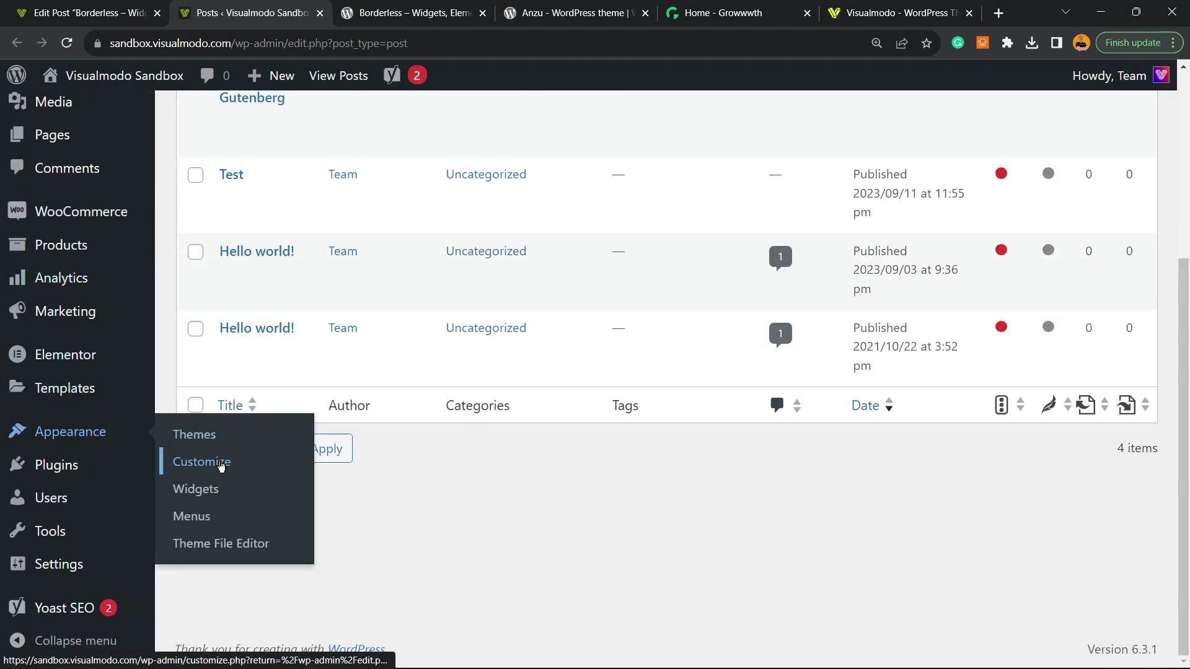
click(220, 463)
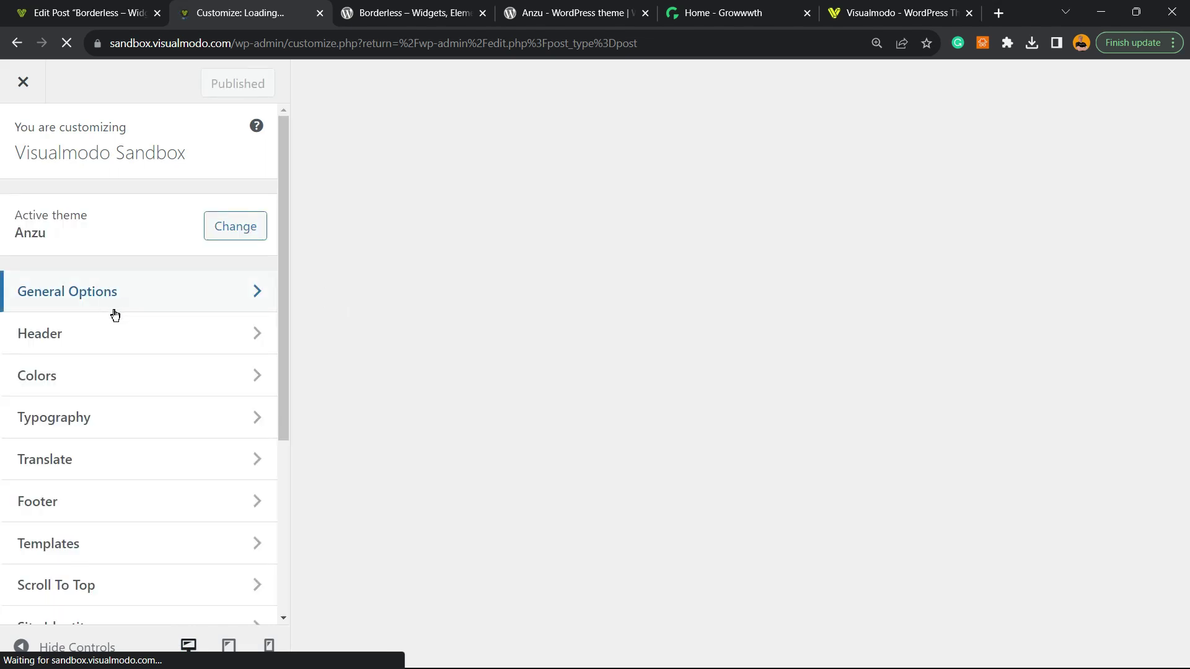
scroll(116, 326, down, 3)
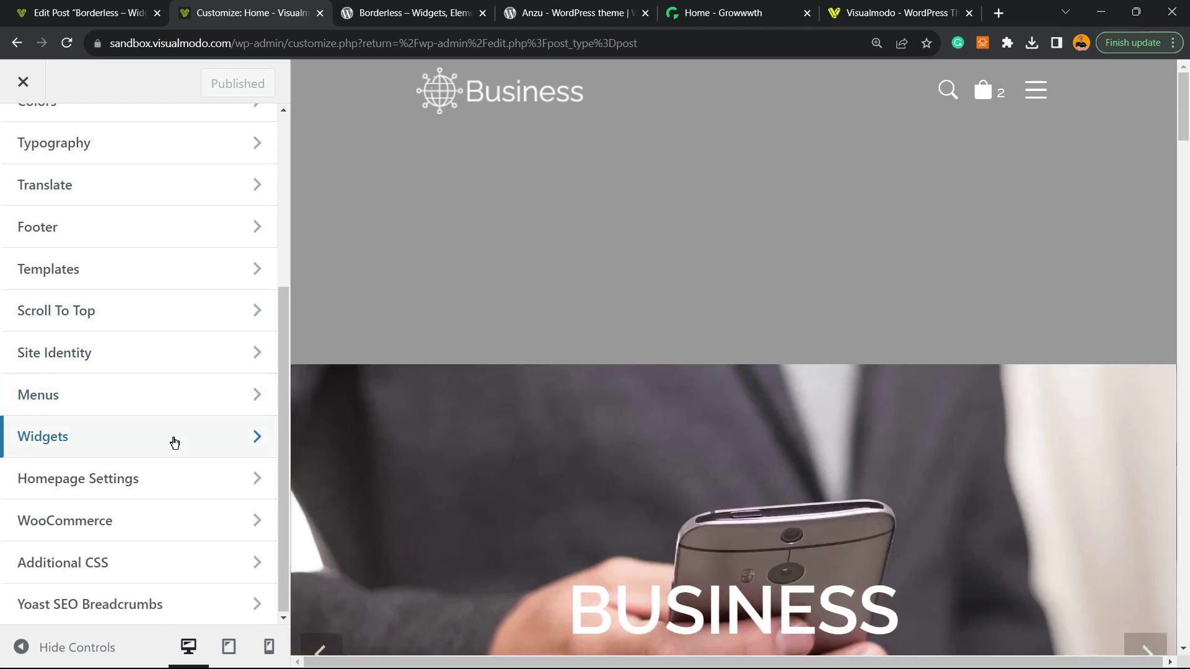
scroll(181, 410, up, 3)
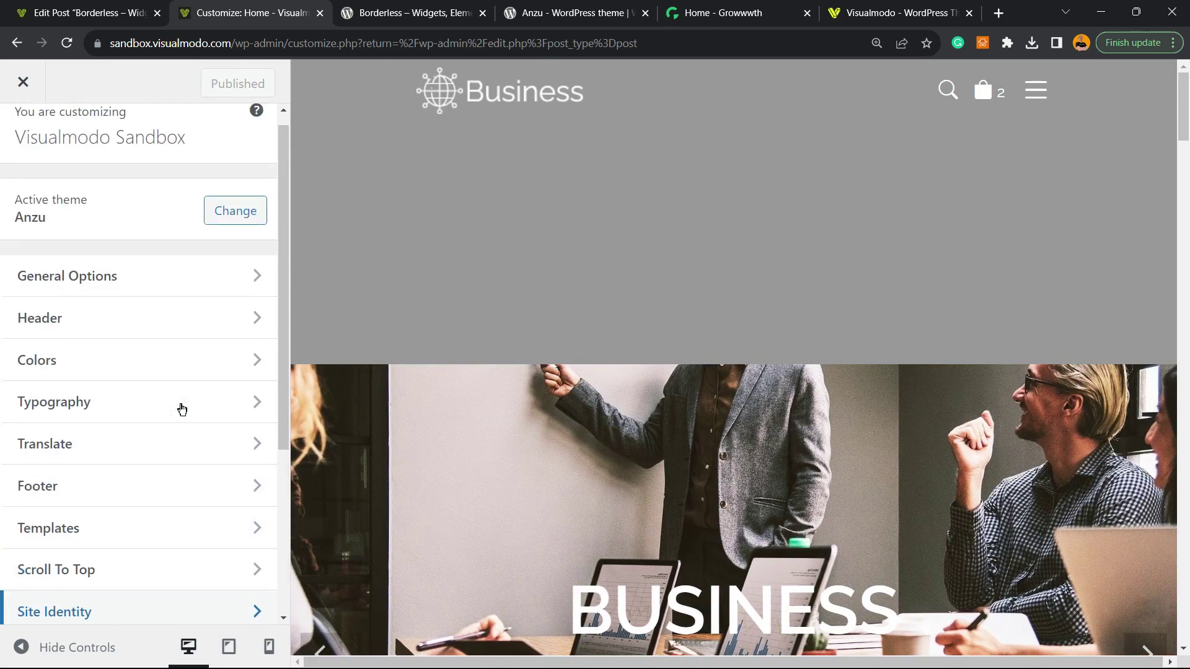
scroll(179, 409, down, 3)
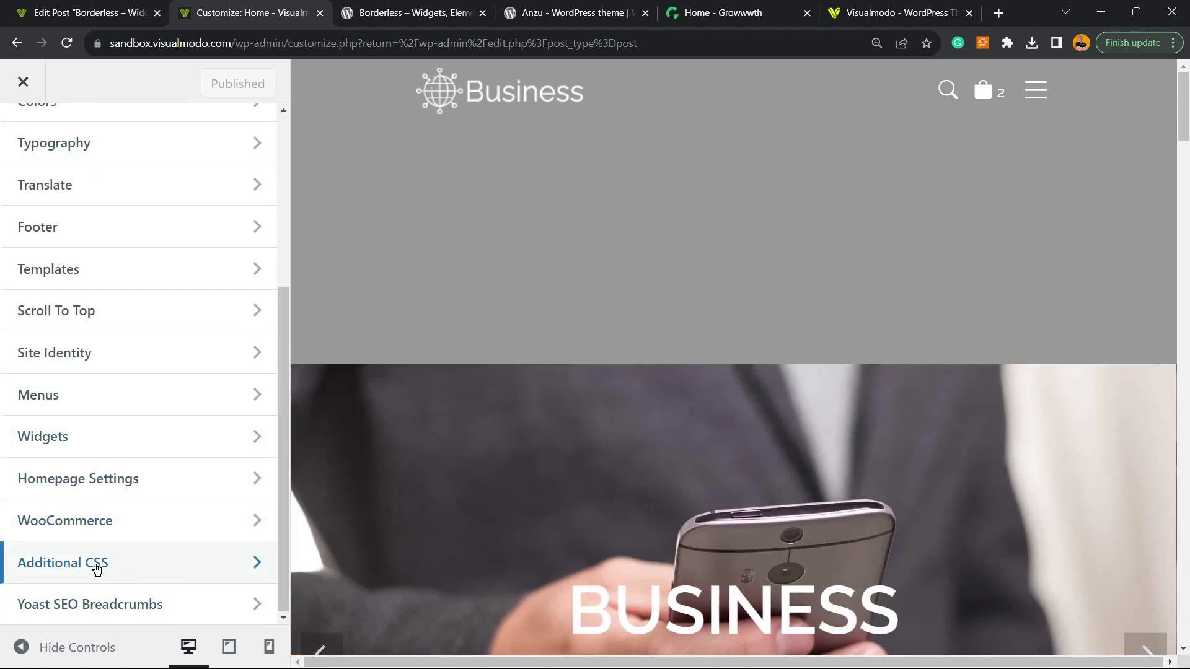
click(96, 569)
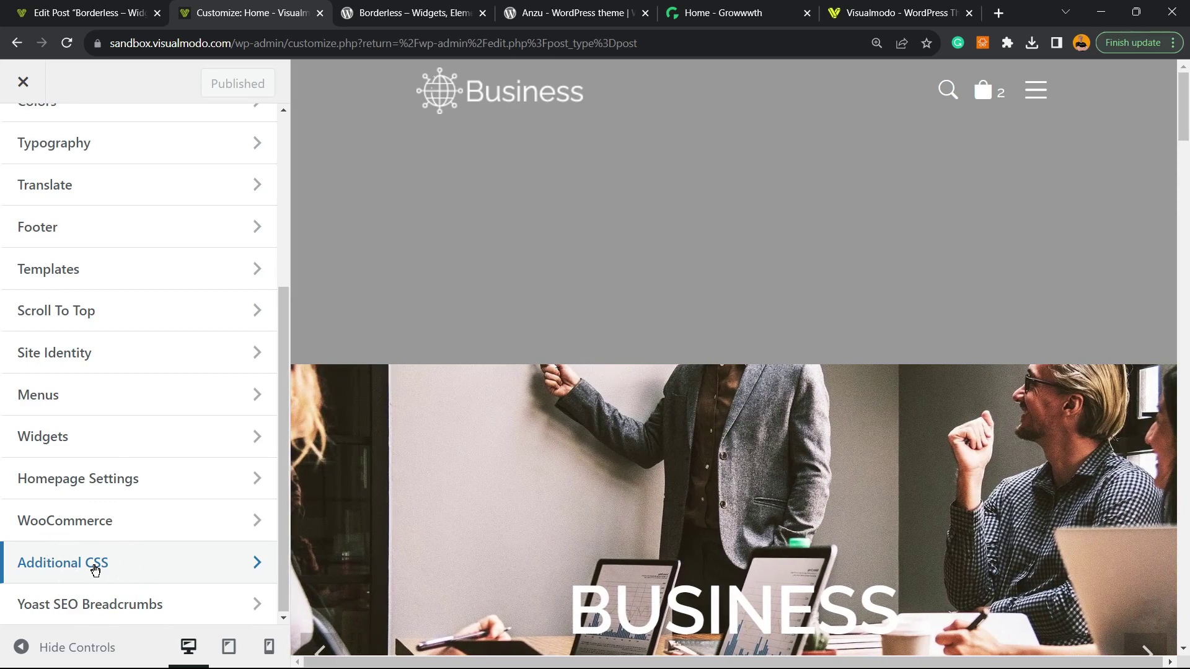
Step: Paste the rule .add-column-space { padding: 30px; } into Additional CSS and review it
click(95, 569)
scroll(140, 465, down, 2)
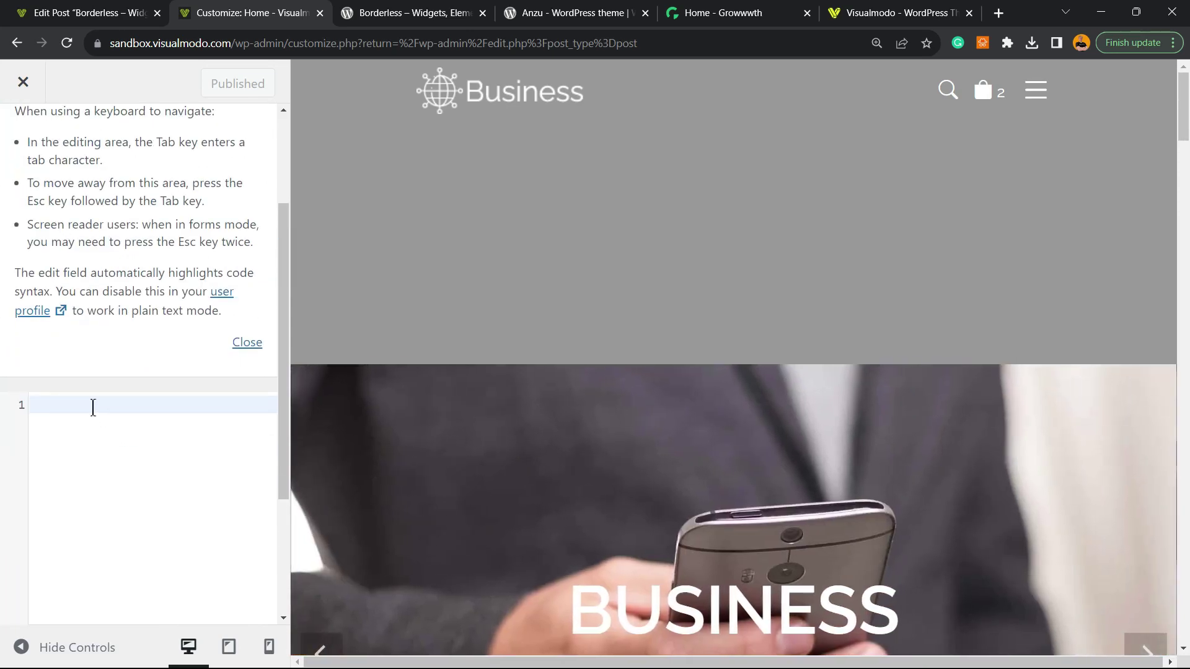
click(93, 405)
text(.add-column-space {  padding: 30px; })
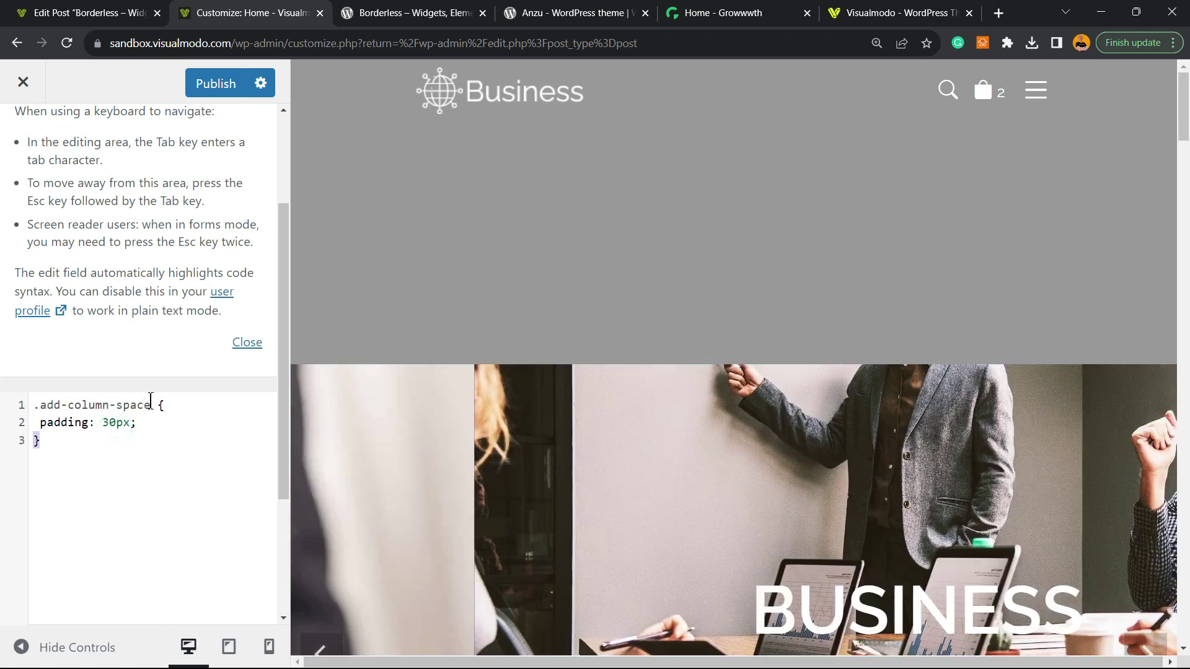
drag(152, 405, 34, 404)
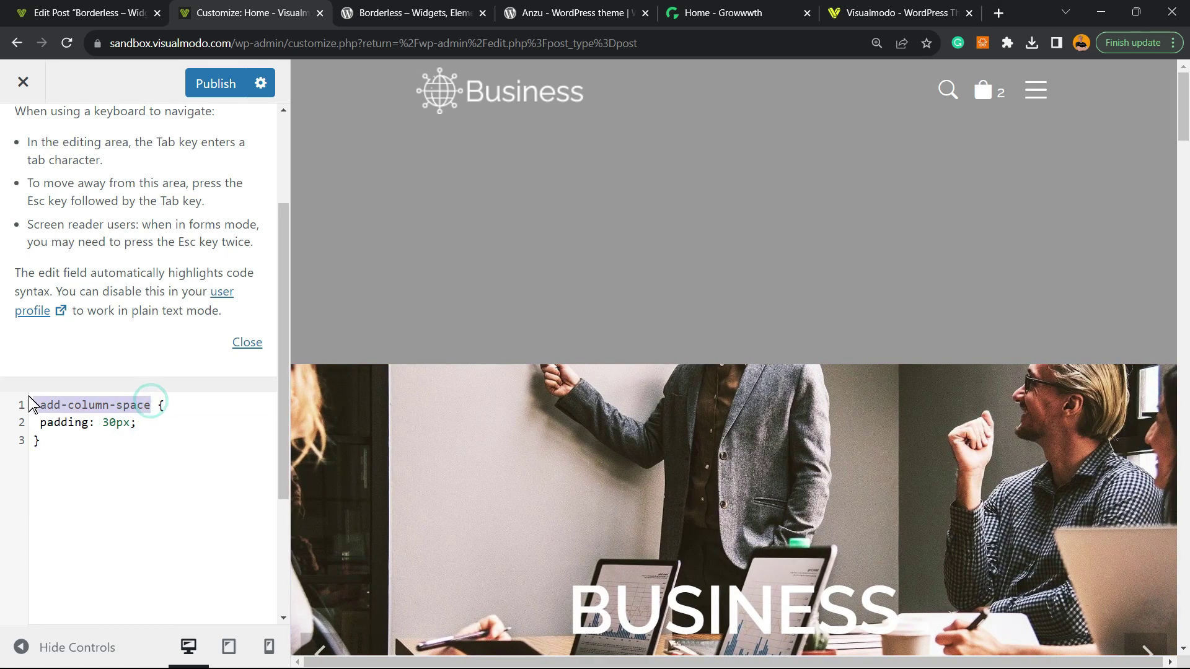
click(127, 406)
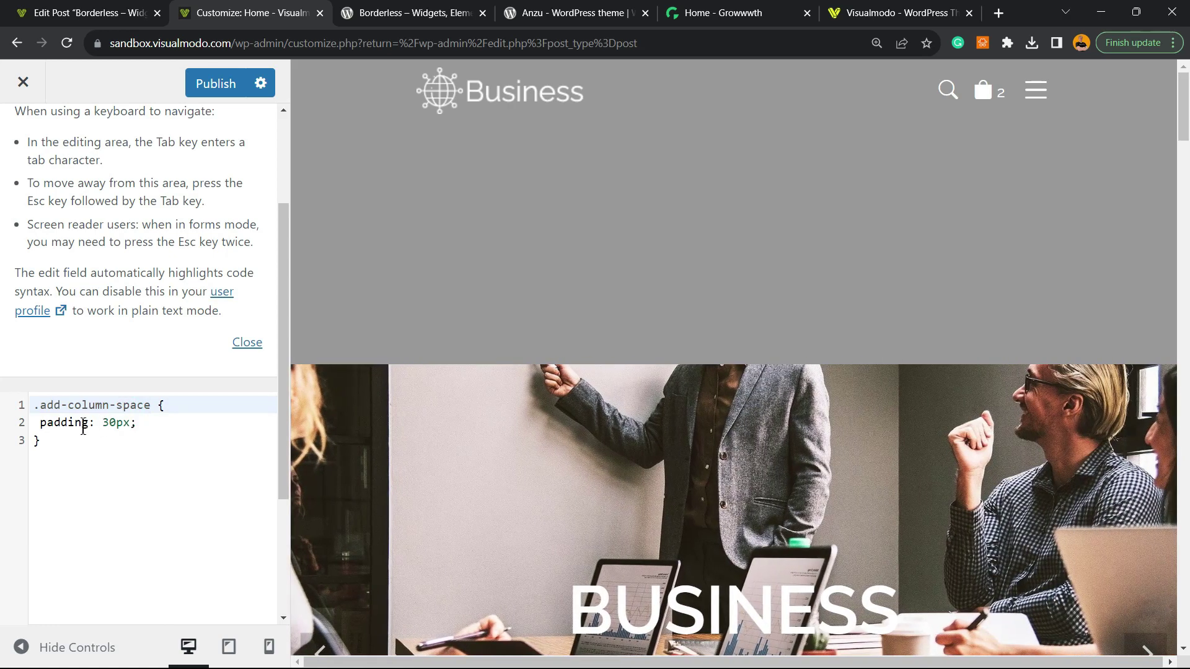
click(88, 424)
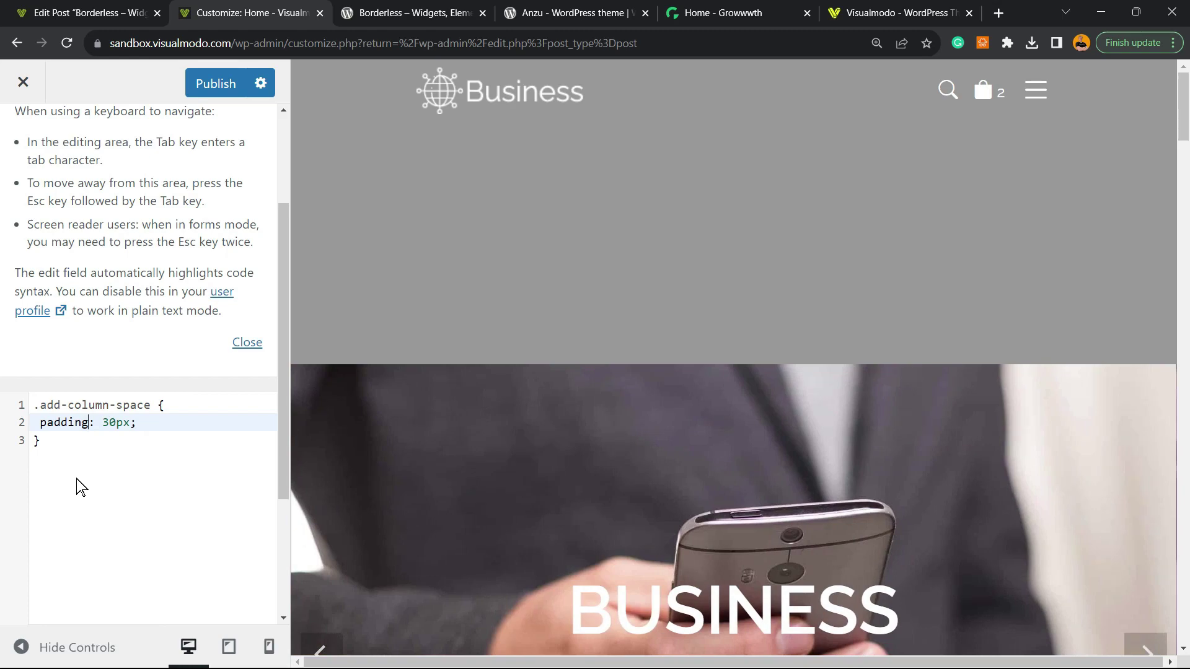
drag(85, 437, 24, 412)
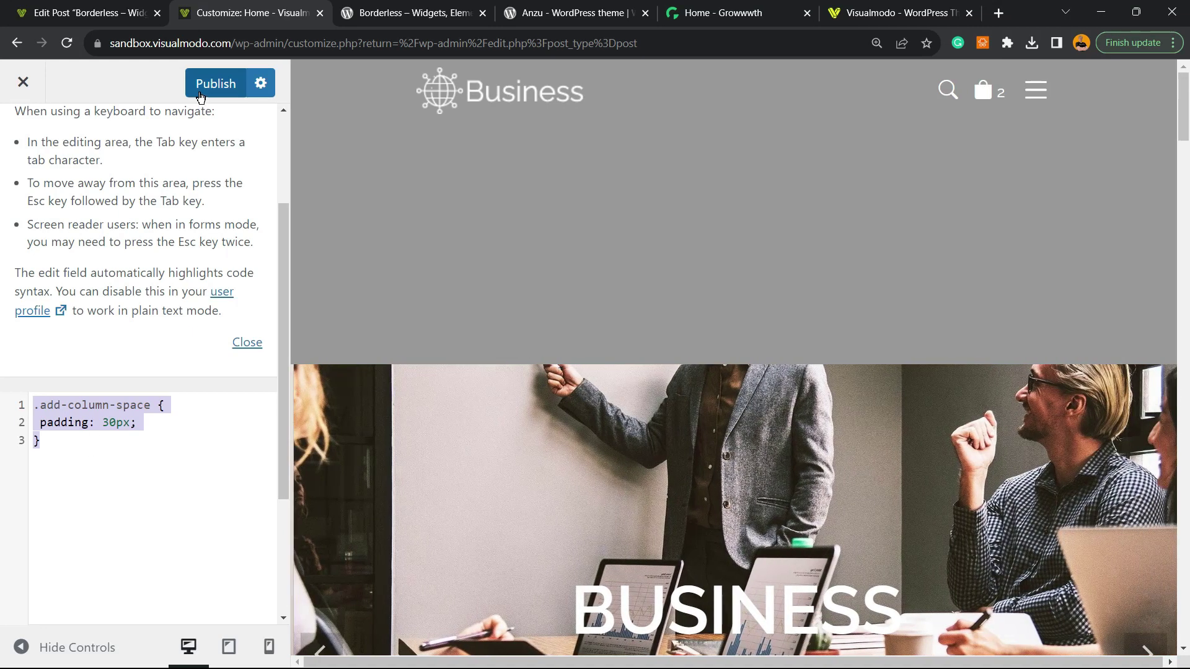
Step: Publish the custom CSS and return to the Borderless post editor
click(209, 84)
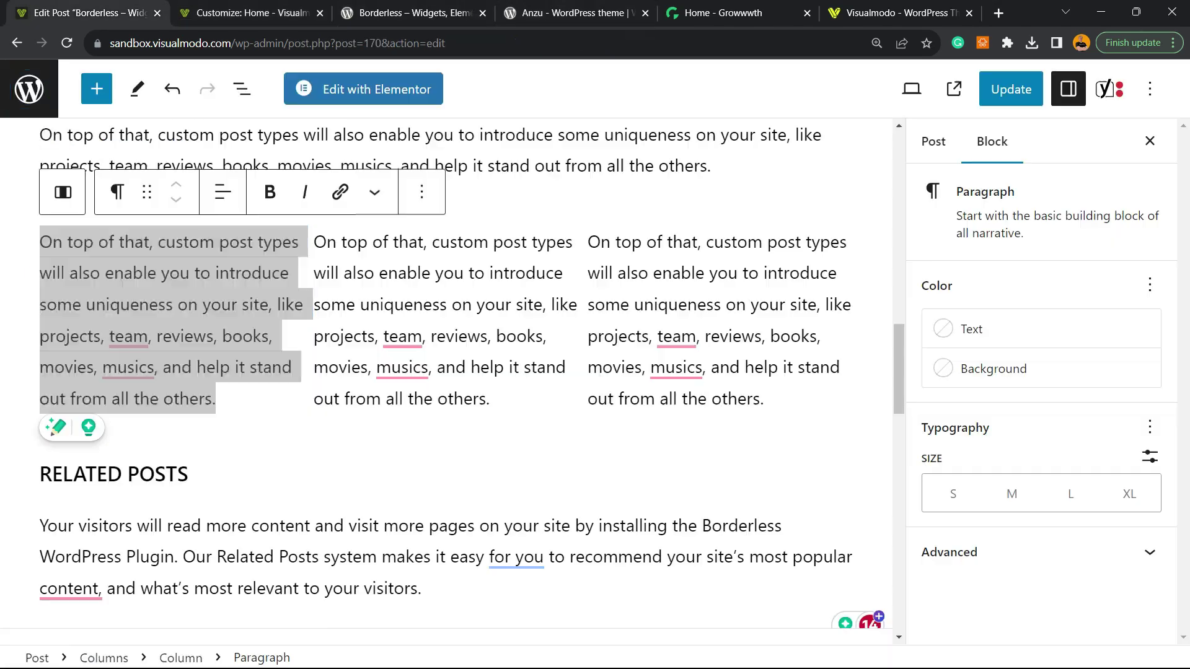
key(ctrl+shift+Tab)
scroll(306, 251, up, 3)
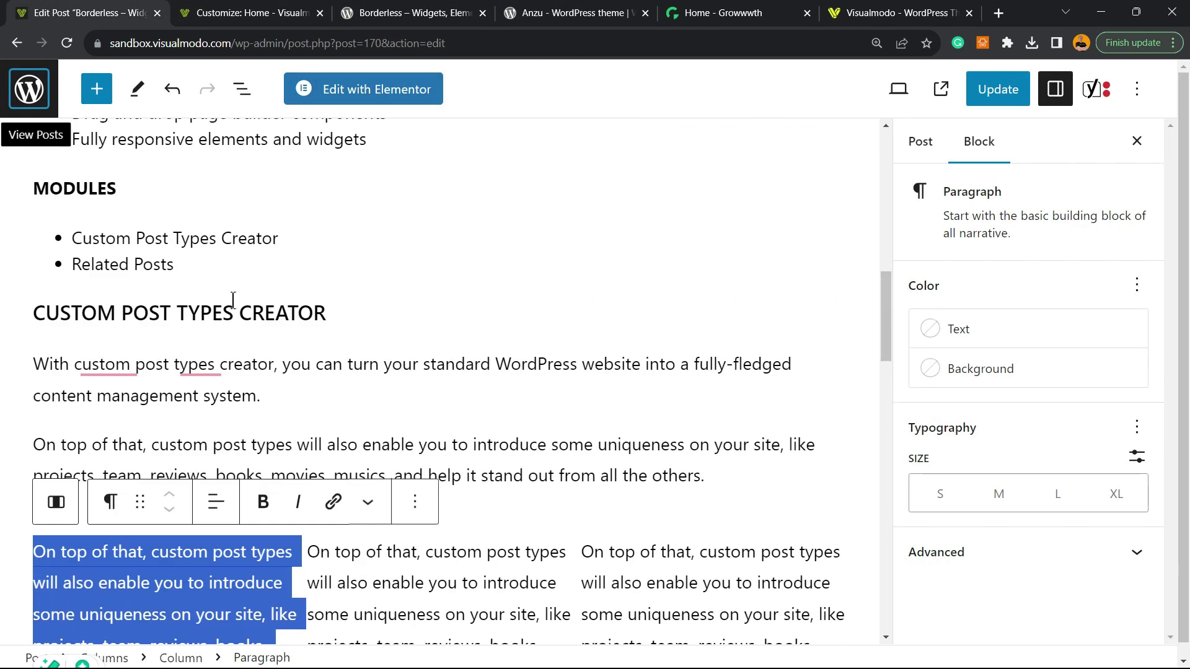
click(239, 312)
click(565, 249)
scroll(518, 266, down, 2)
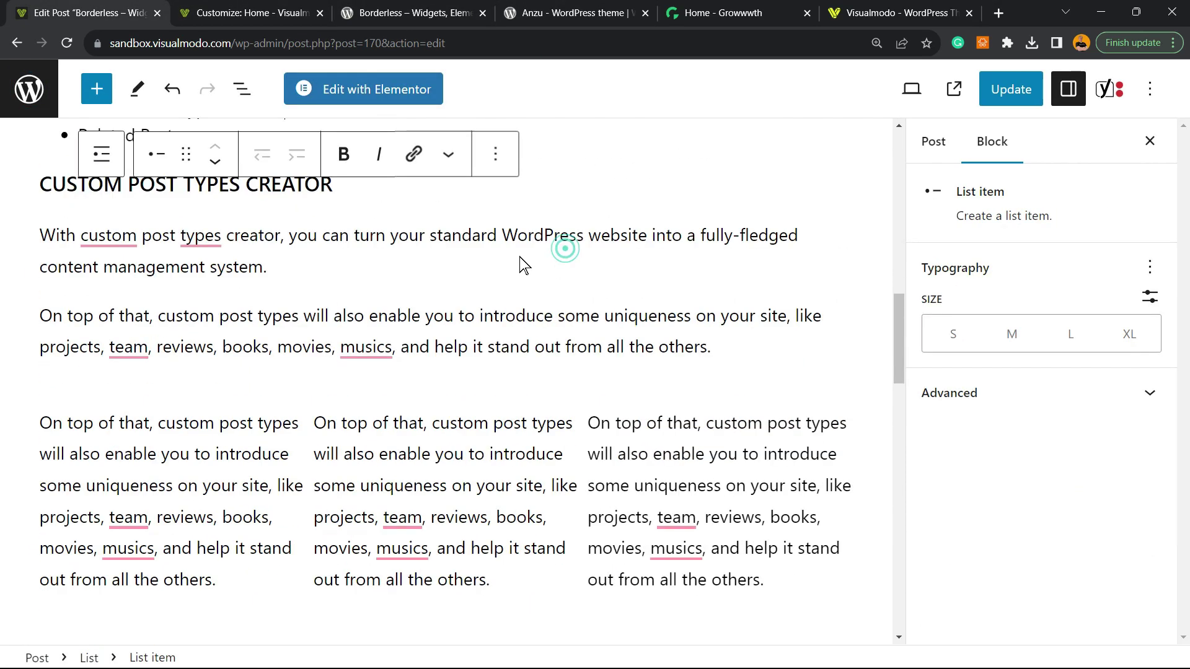
Step: Check the add-column-space class name in the Customizer's Additional CSS
click(176, 387)
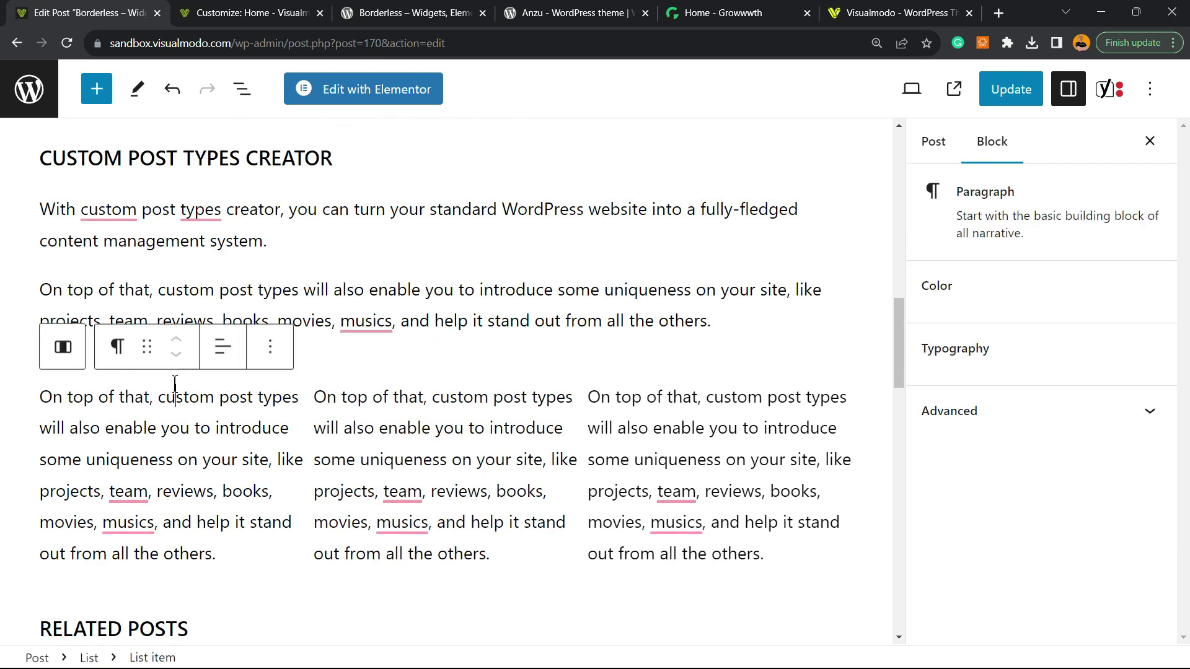
click(100, 408)
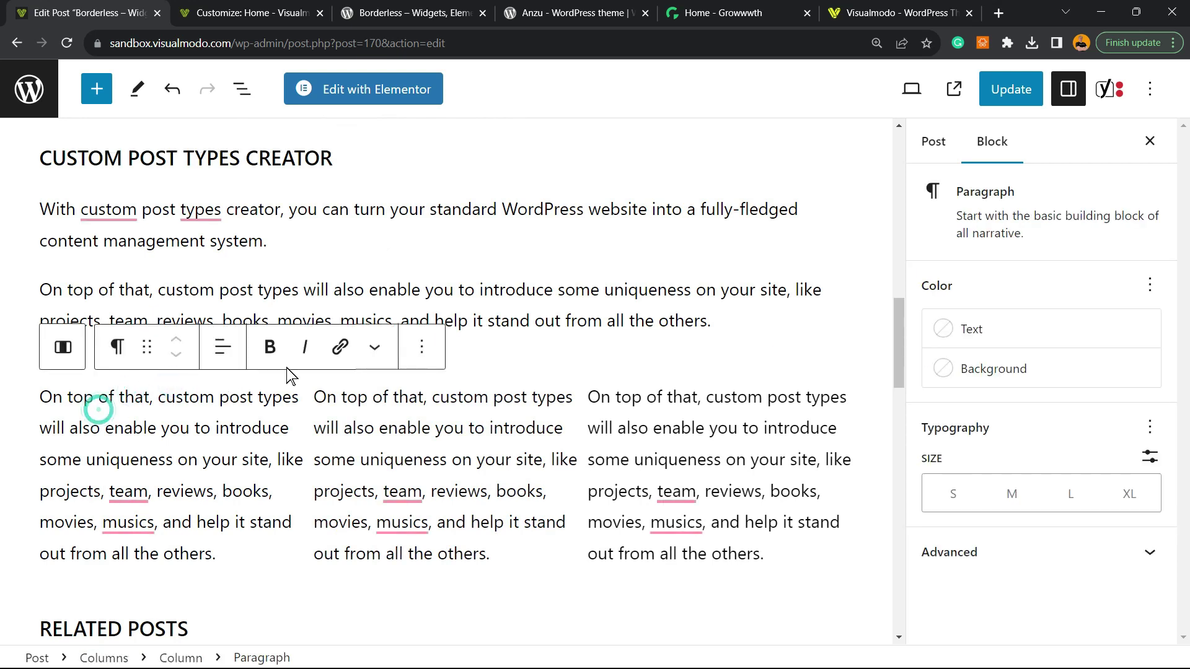
key(ctrl+Tab)
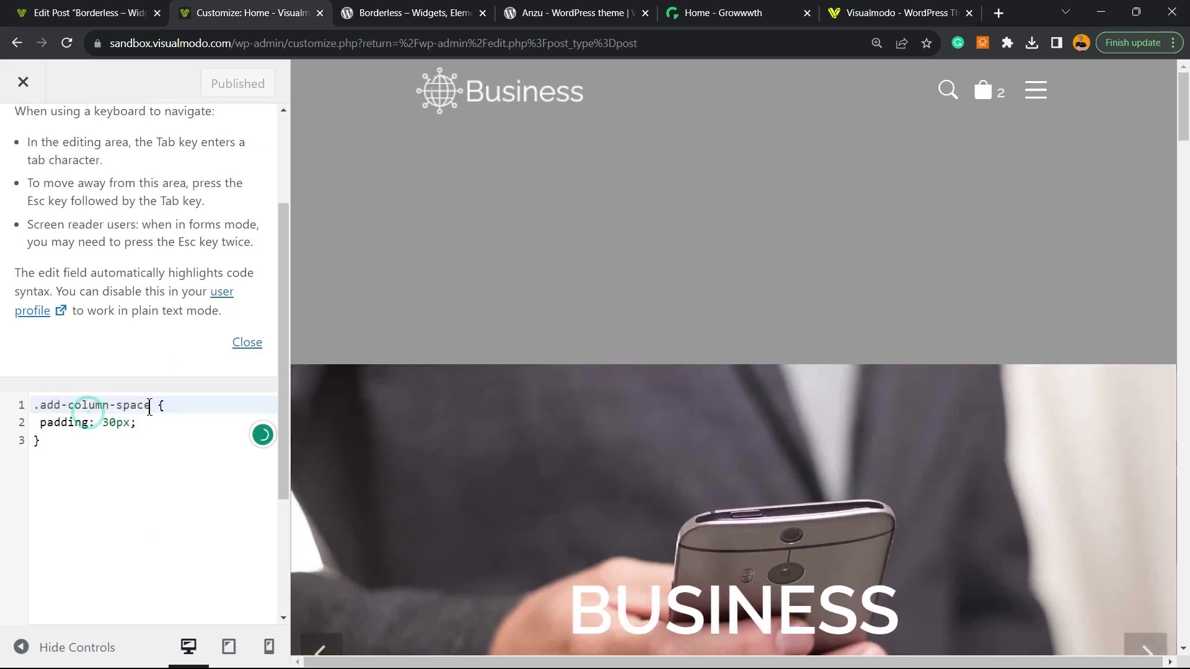
drag(150, 409, 34, 407)
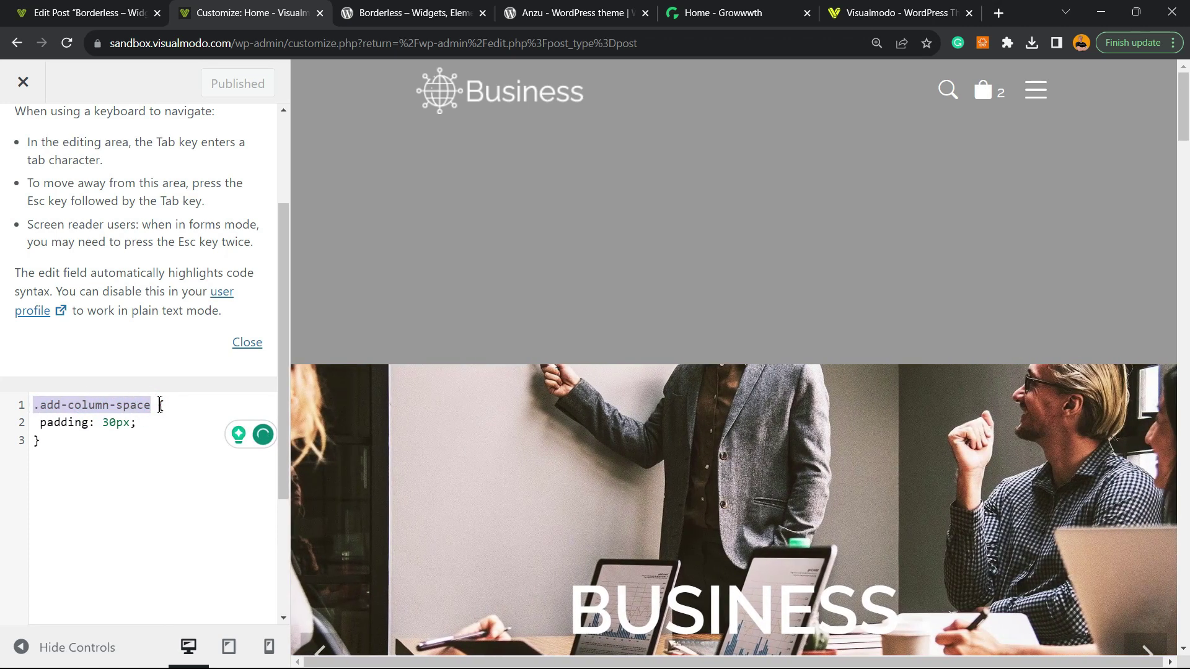
click(158, 8)
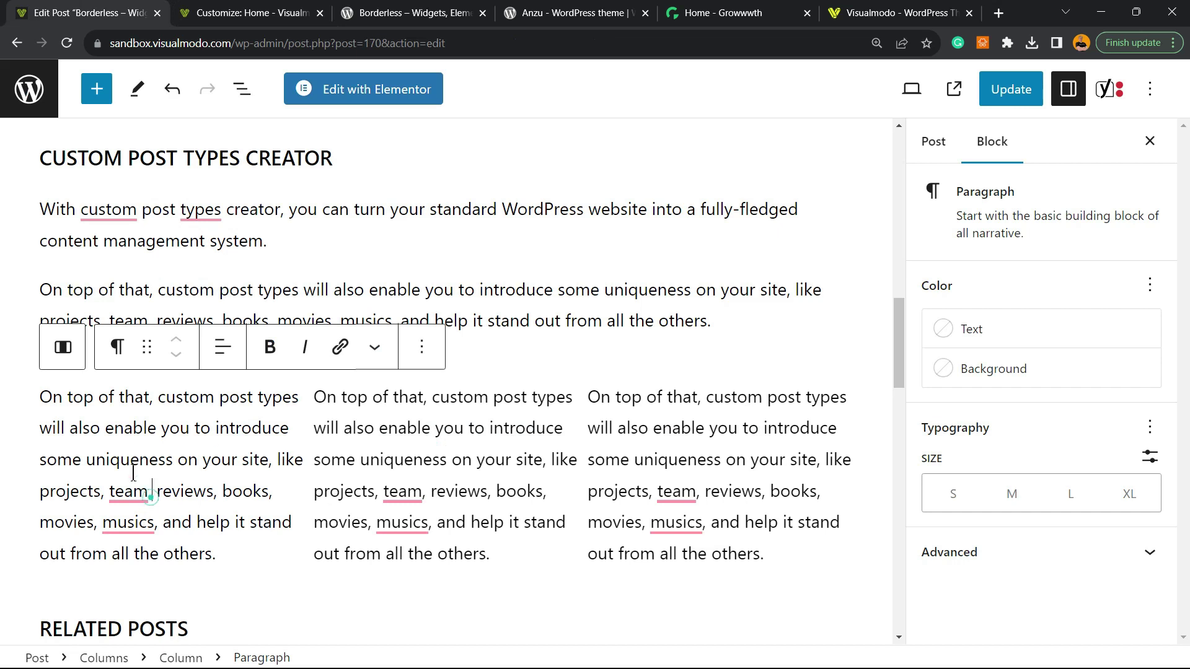
Step: Select the first Column block and expand its Advanced settings
click(233, 269)
click(60, 391)
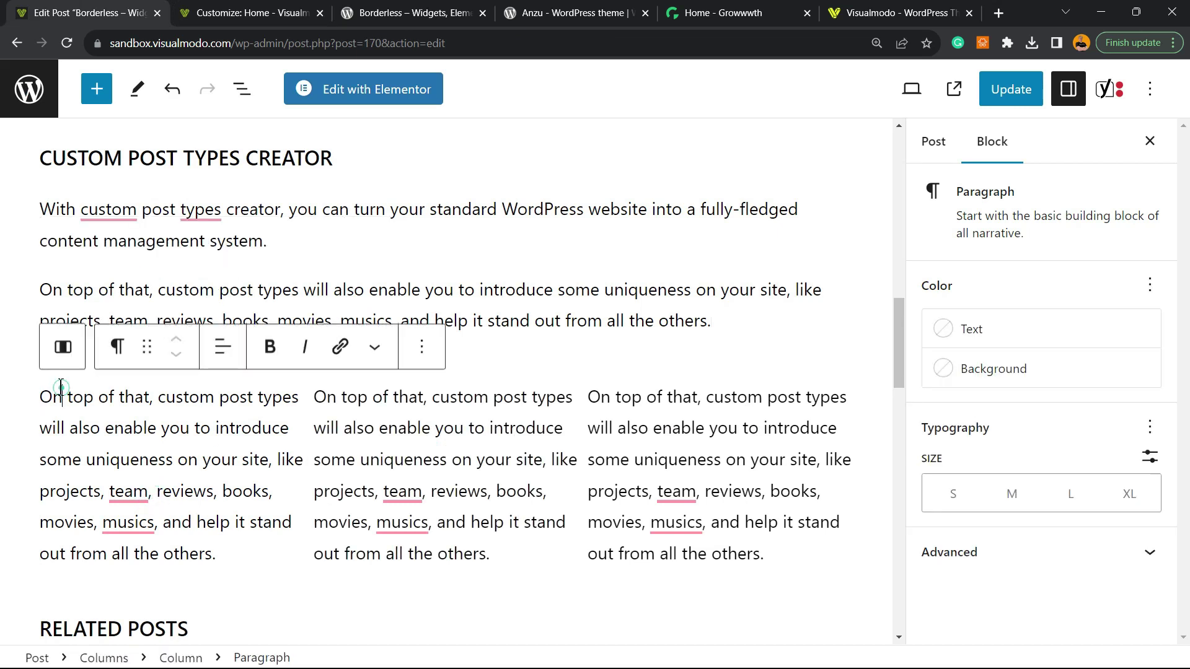
click(398, 388)
click(176, 390)
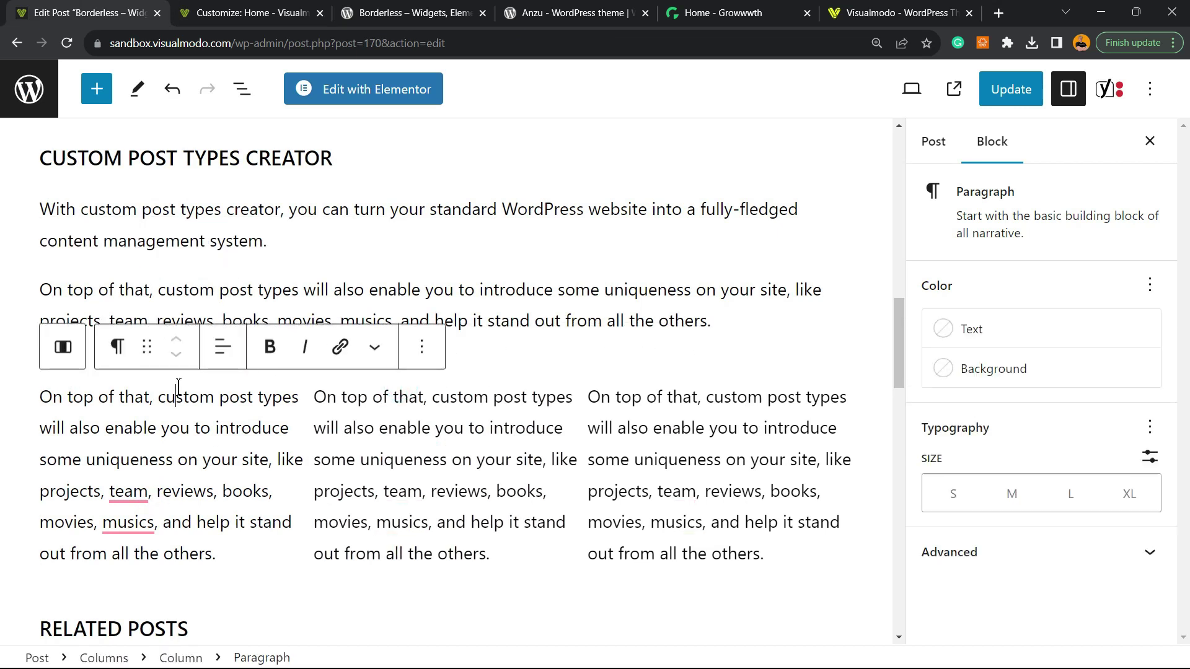
double_click(175, 385)
click(172, 380)
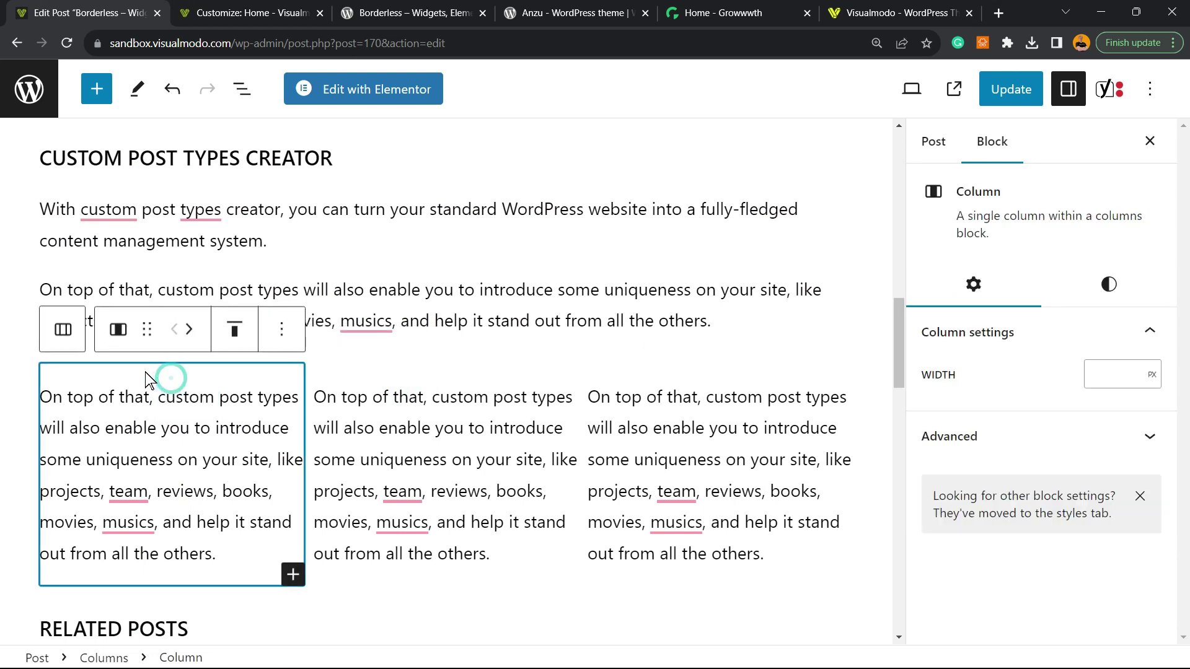
click(174, 374)
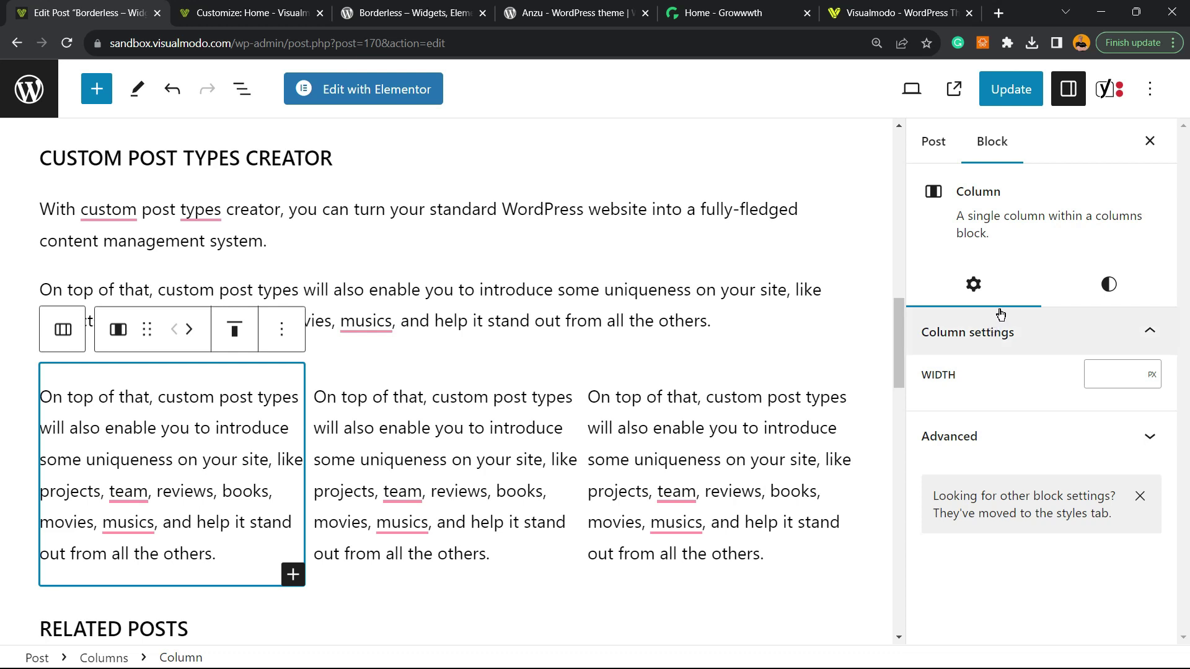
click(995, 440)
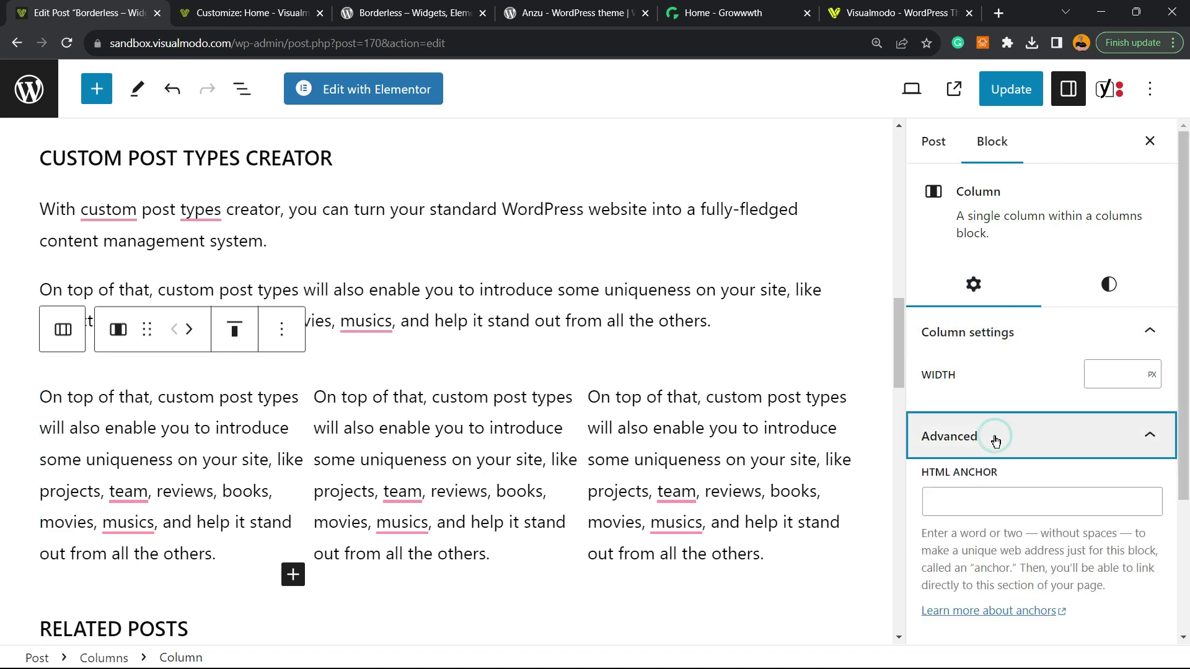
scroll(999, 444, down, 3)
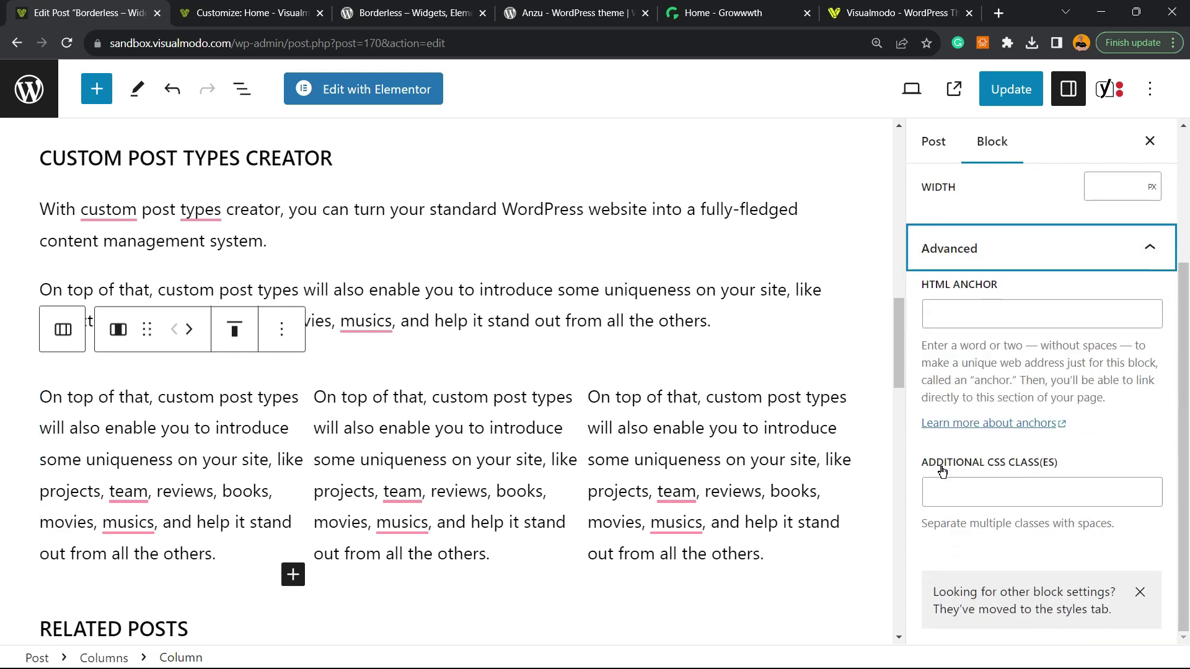
Step: Enter add-column-space, without the leading dot, as the first column's Additional CSS class
click(993, 493)
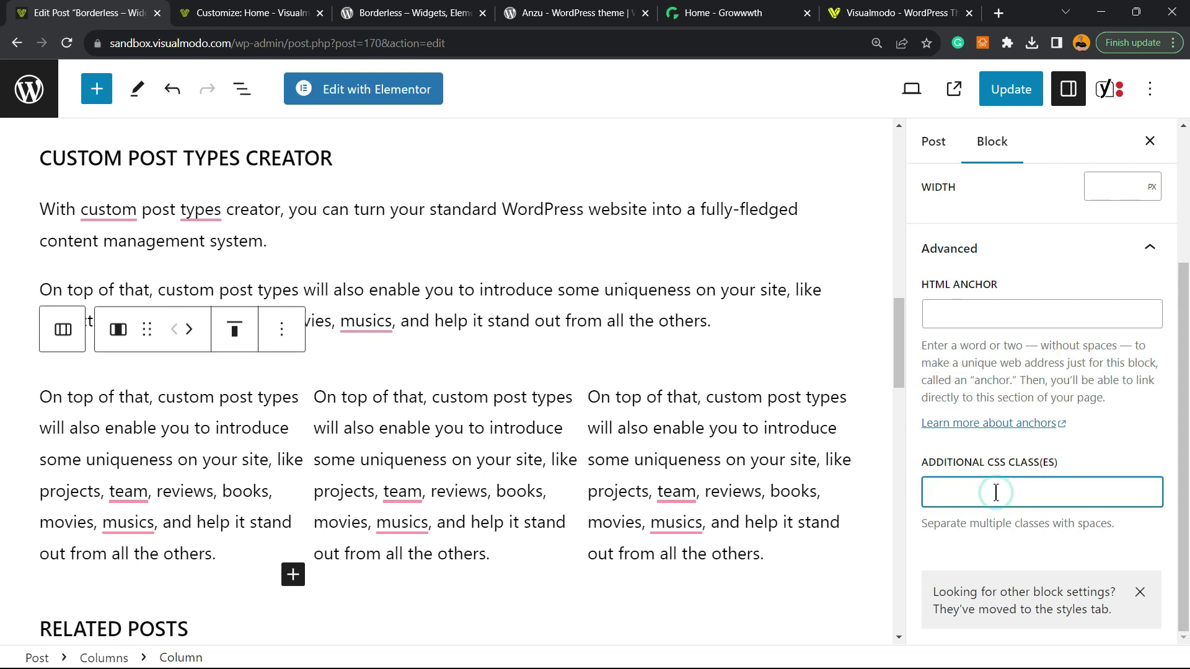
text(.add-column-space)
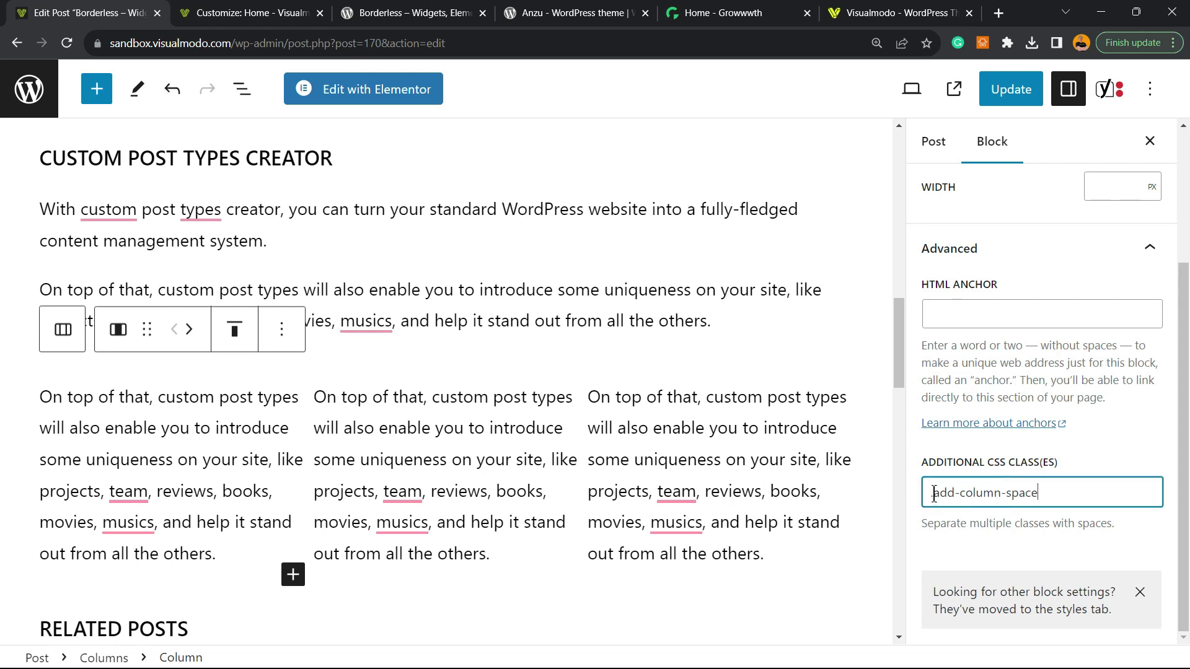
key(Delete)
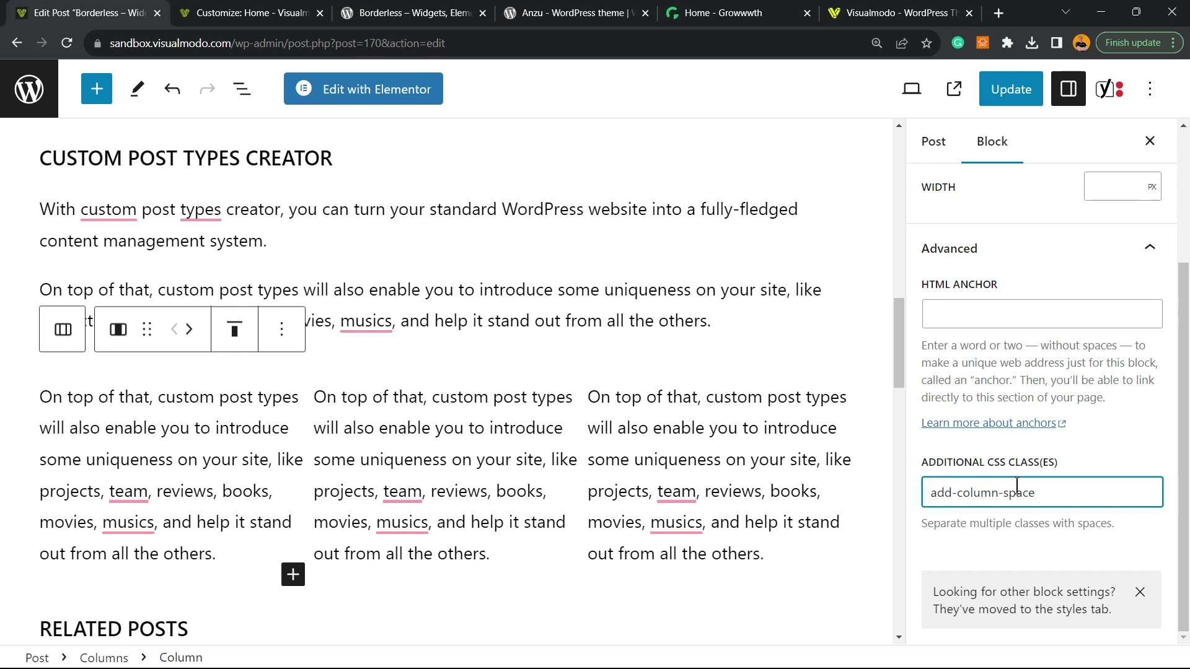
click(246, 13)
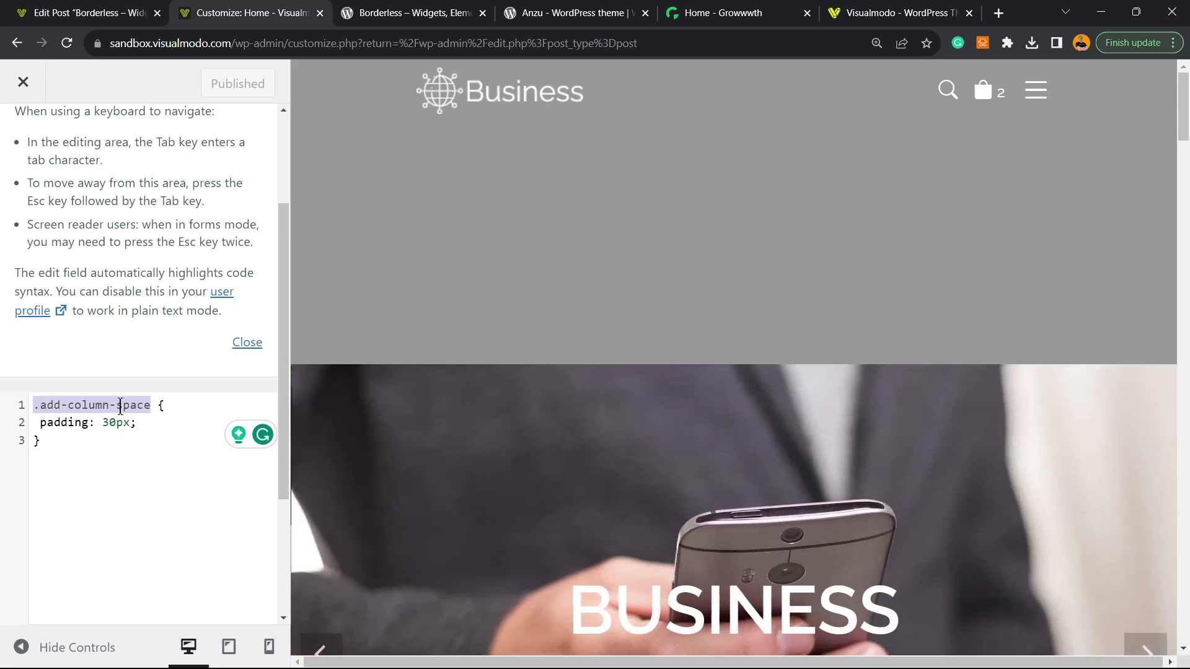
click(125, 15)
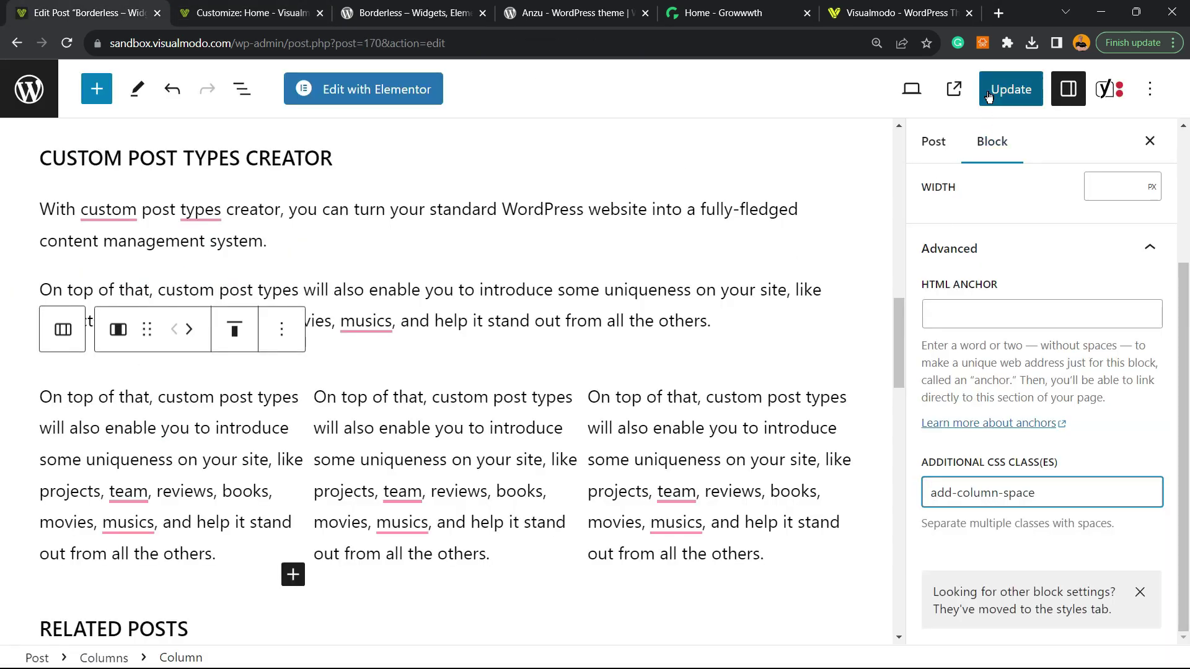
Step: Update the post, open it live in a new tab, and inspect the first column's padding
click(1011, 89)
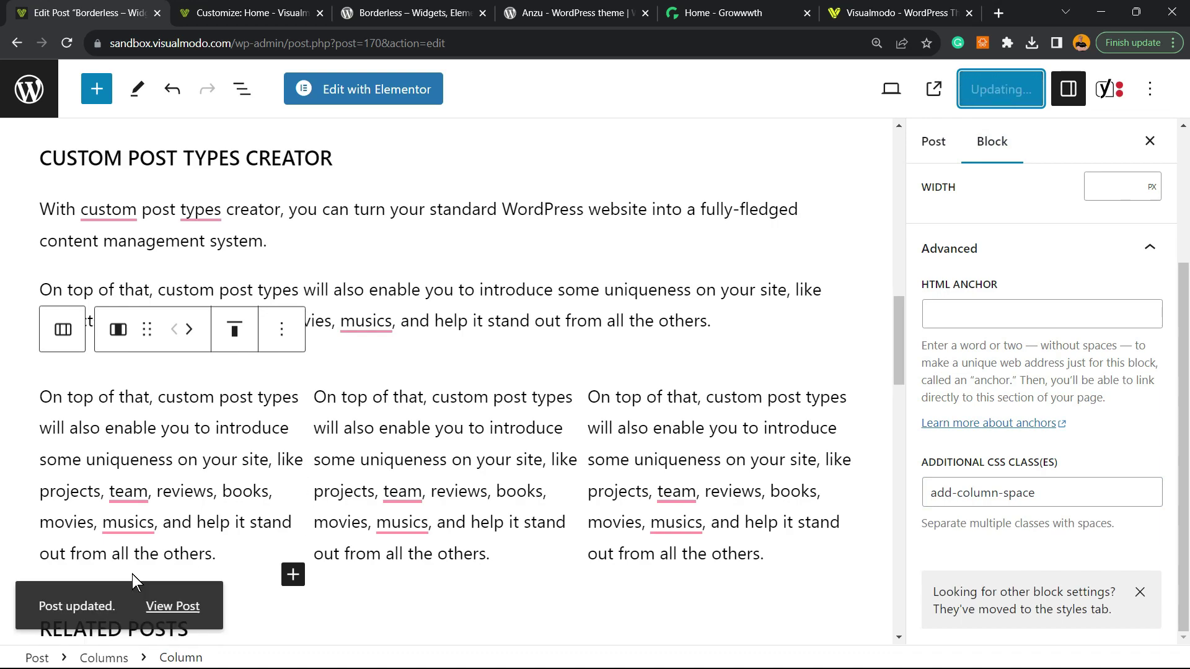
right_click(179, 606)
click(277, 476)
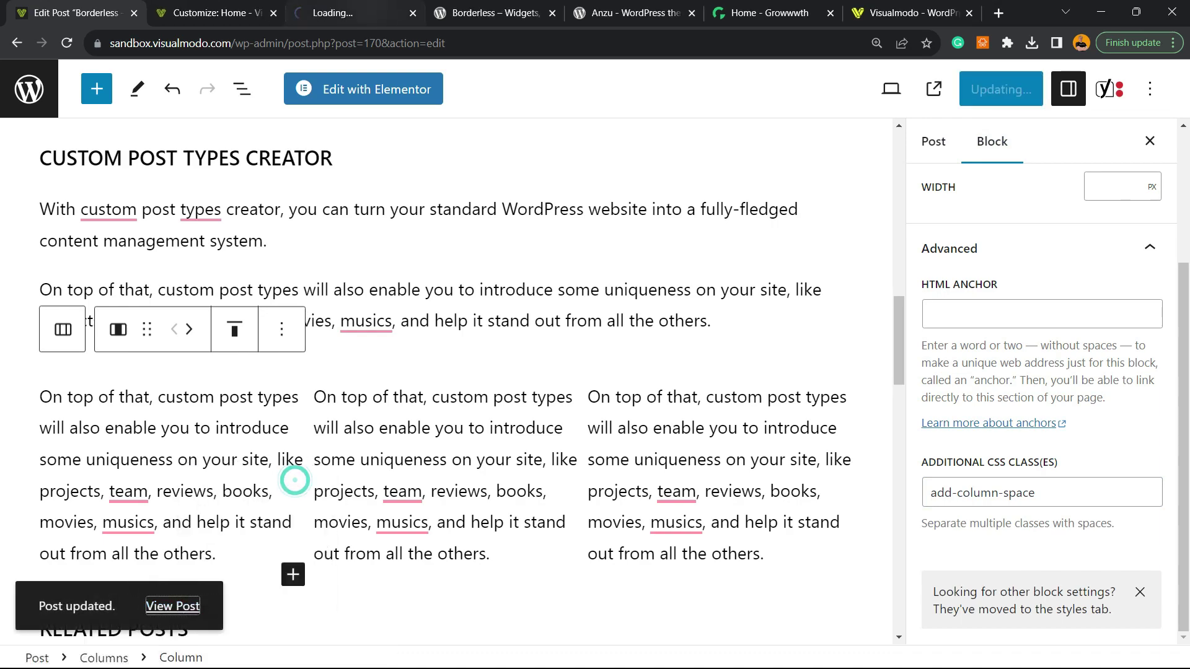
key(ctrl+3)
scroll(308, 326, down, 3)
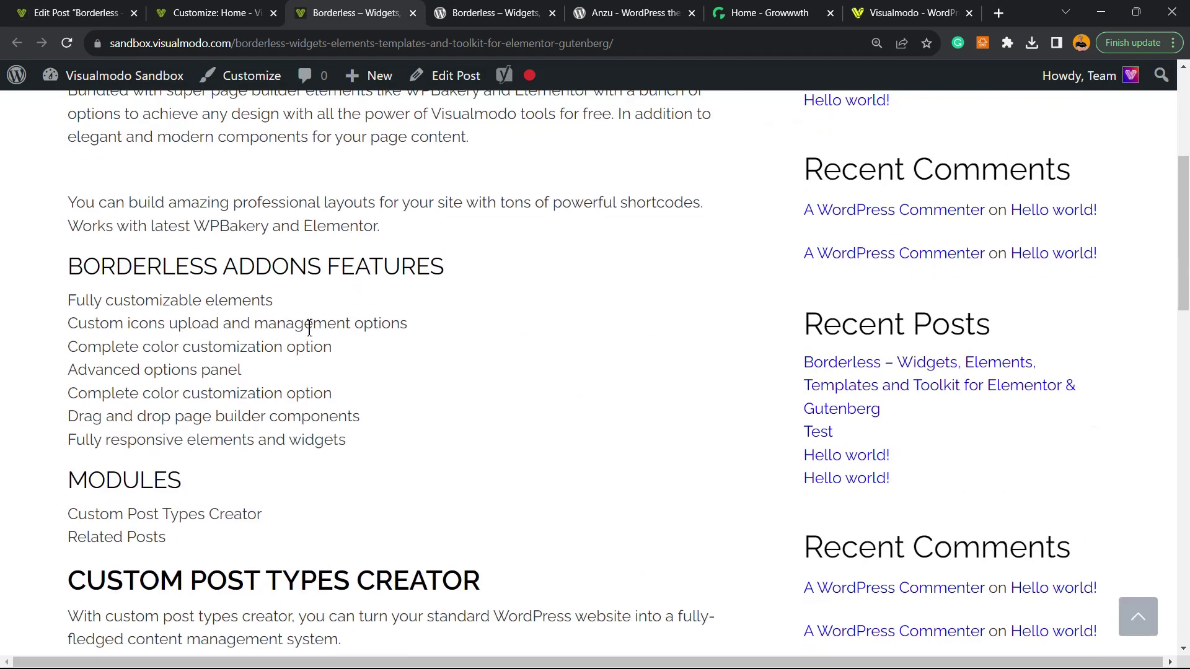
scroll(301, 322, down, 3)
scroll(291, 319, down, 2)
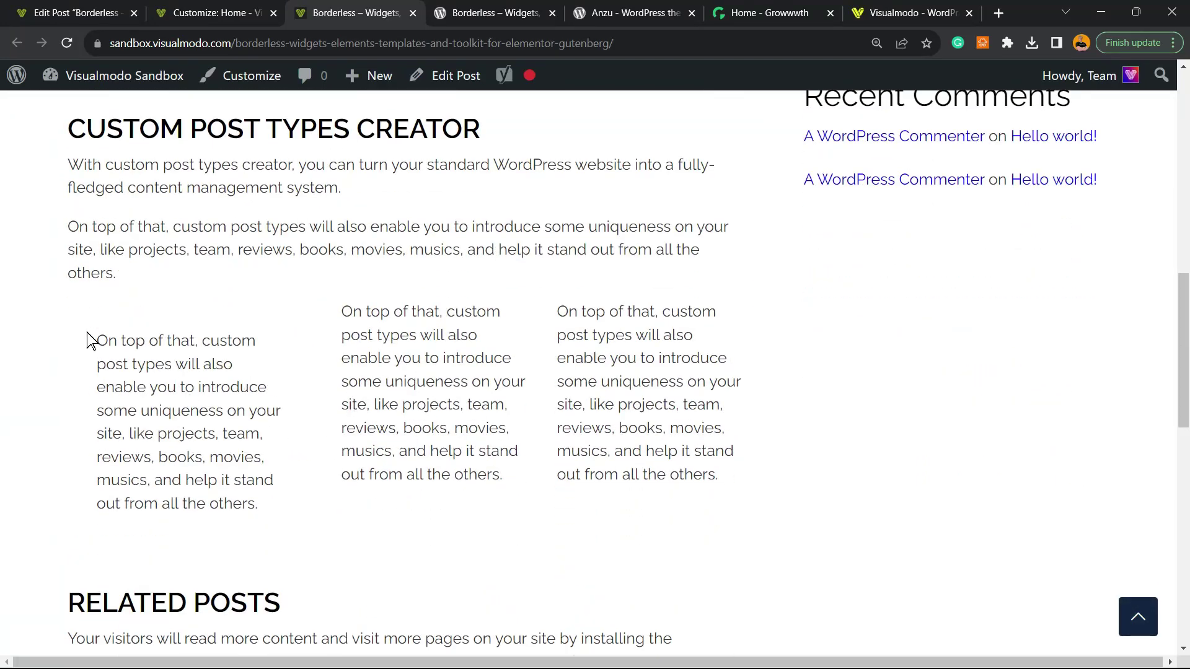
drag(101, 321, 196, 385)
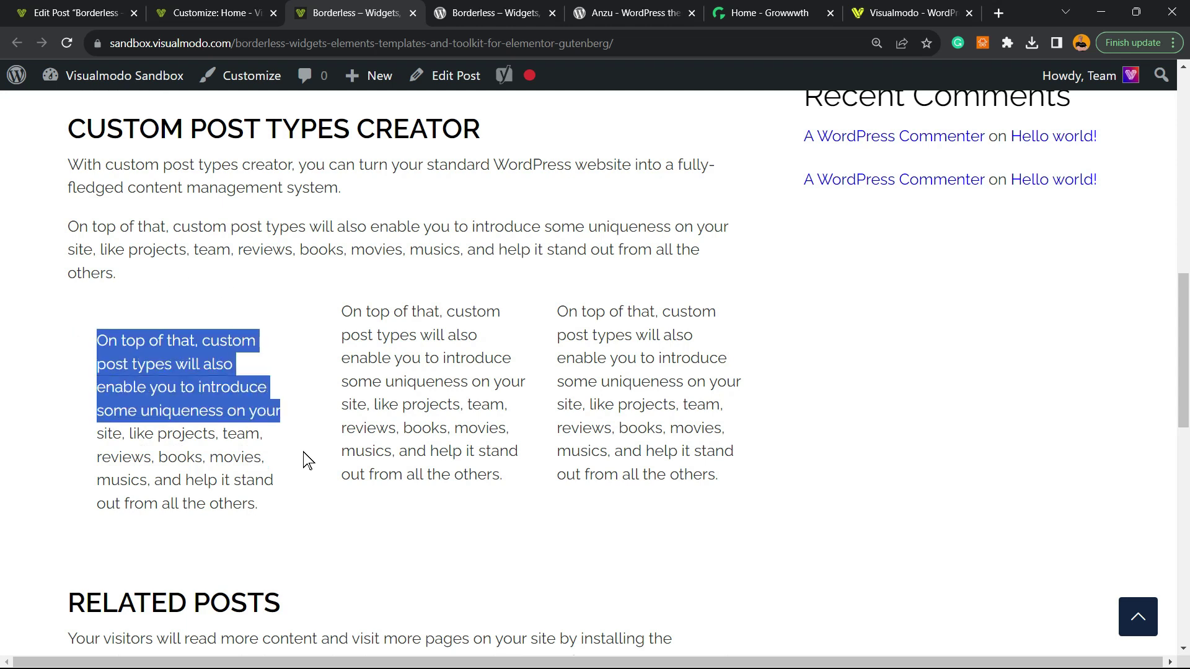
click(195, 386)
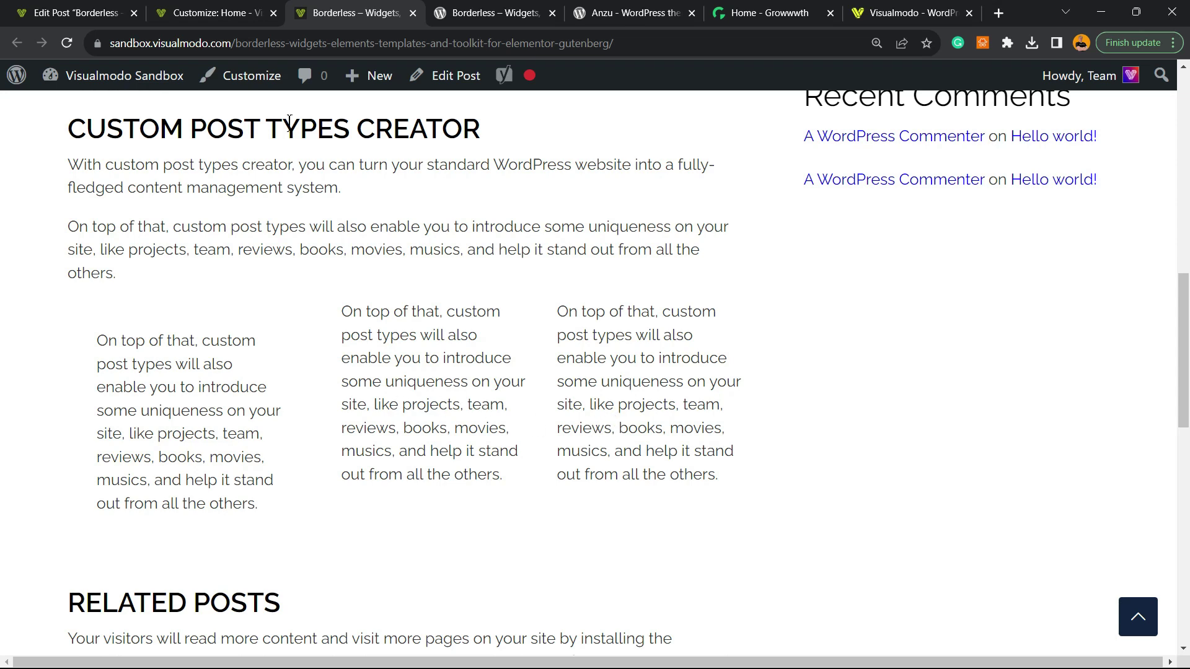
click(218, 13)
Step: Change the rule's padding to padding-right: 30px and publish it
click(90, 421)
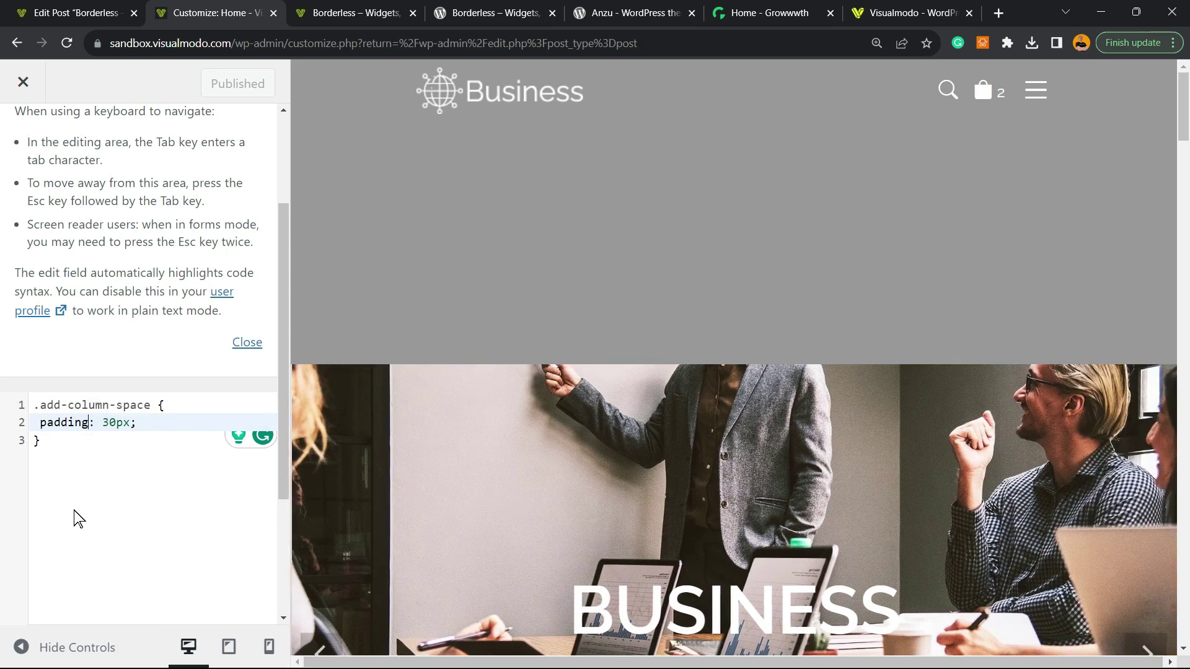
text(-)
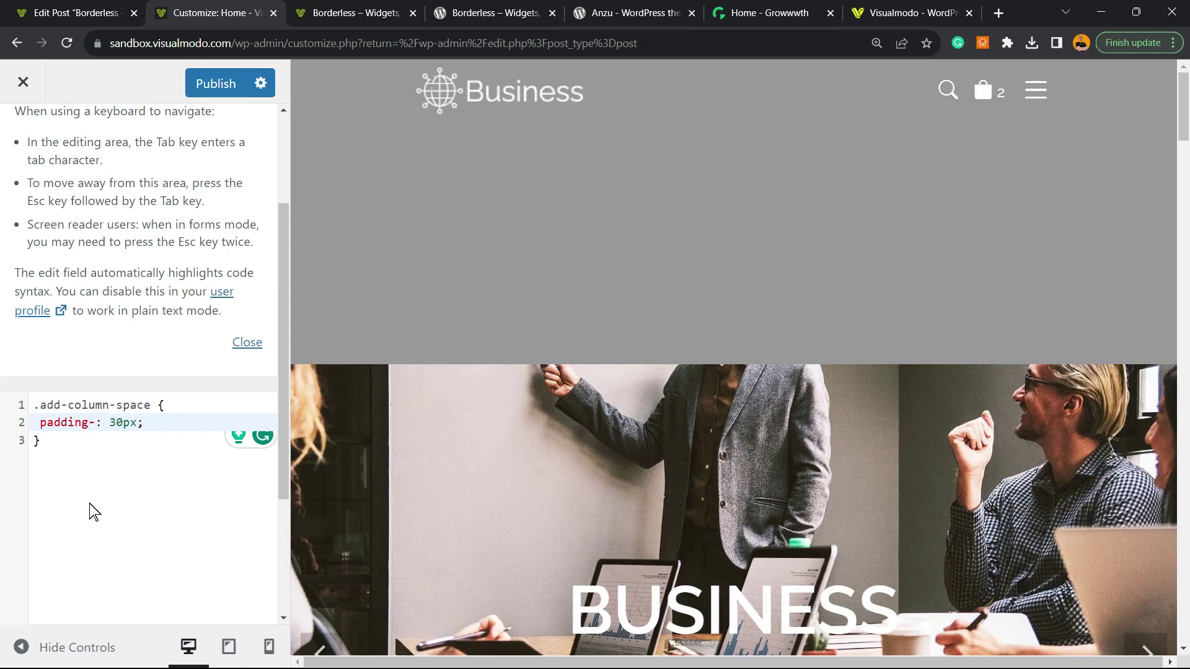
text(e)
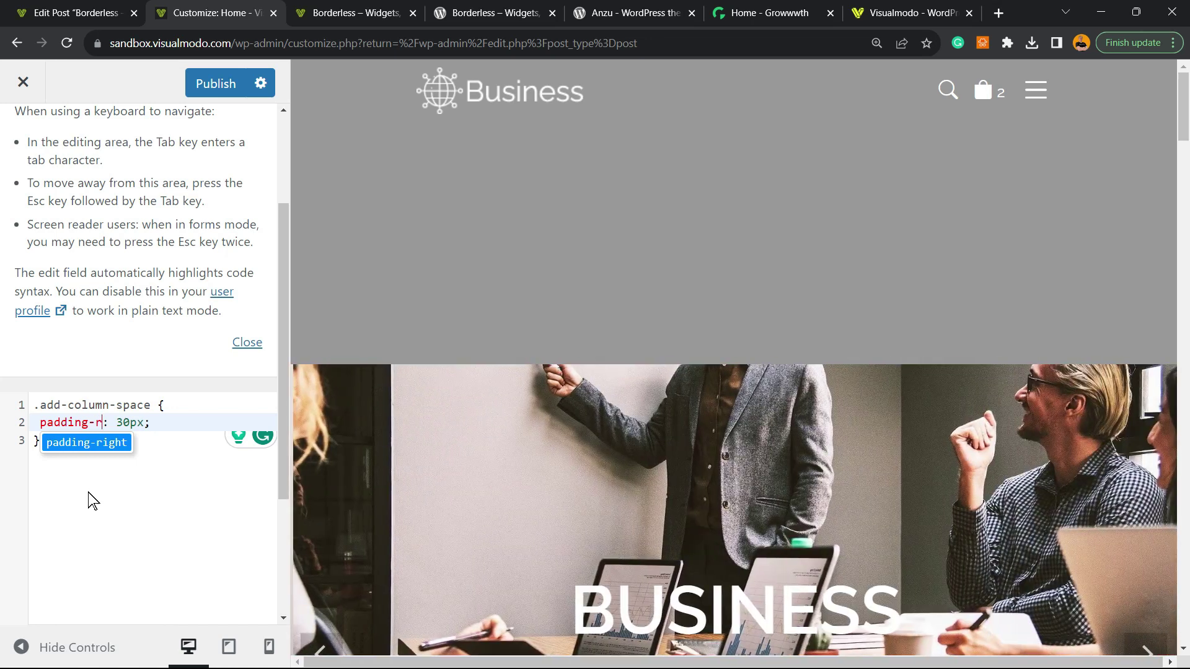
click(92, 441)
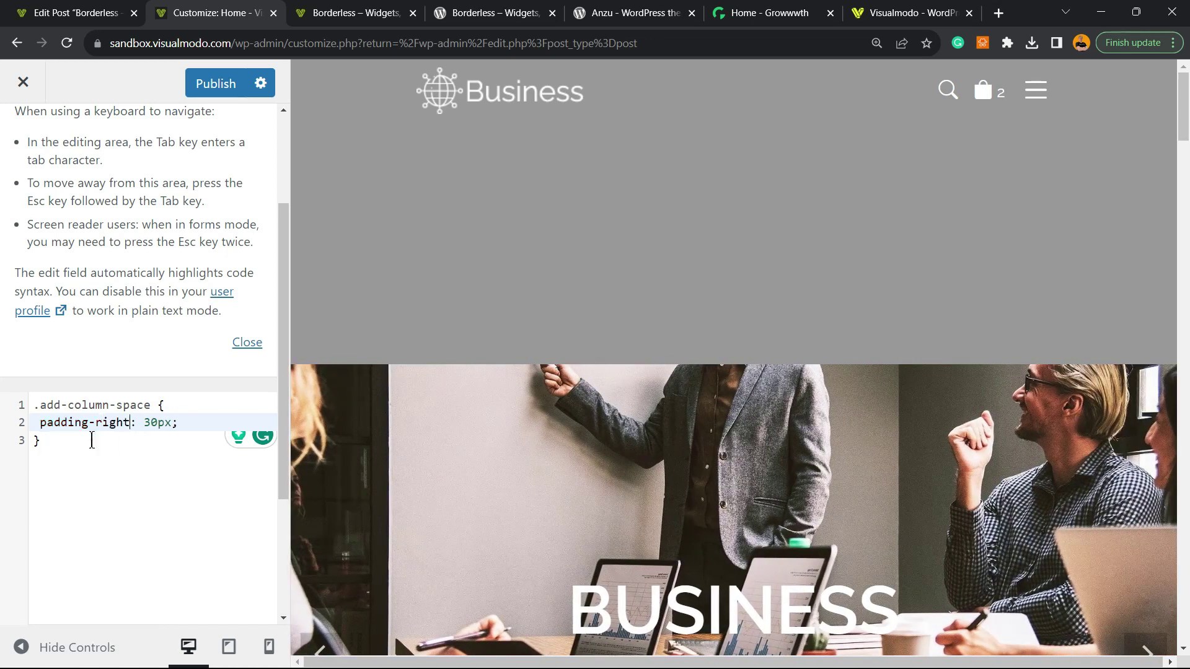
click(212, 85)
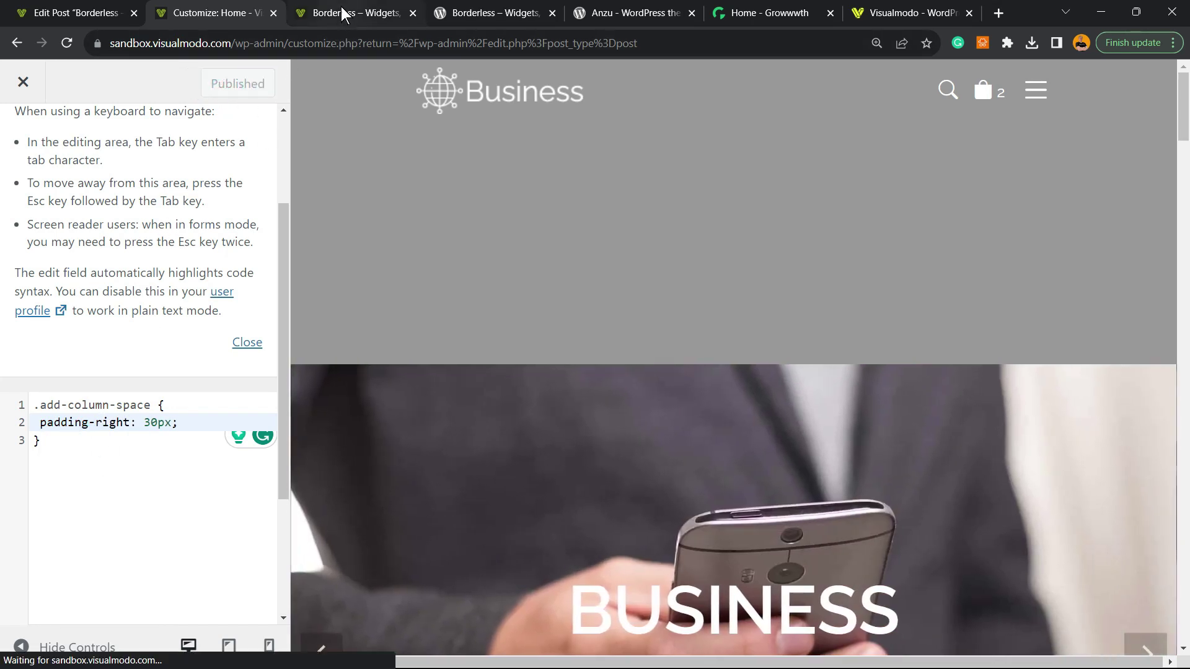
Step: Reload the live post and compare spacing across the three columns' paragraphs
click(341, 7)
key(F5)
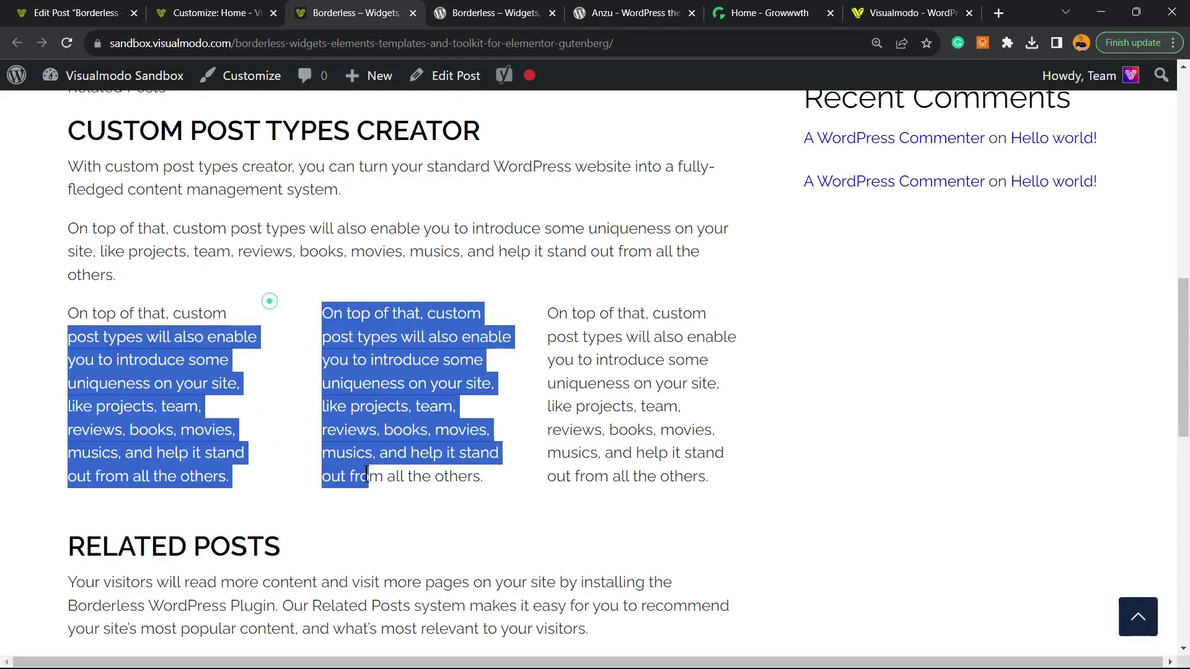
drag(266, 302, 276, 390)
click(276, 381)
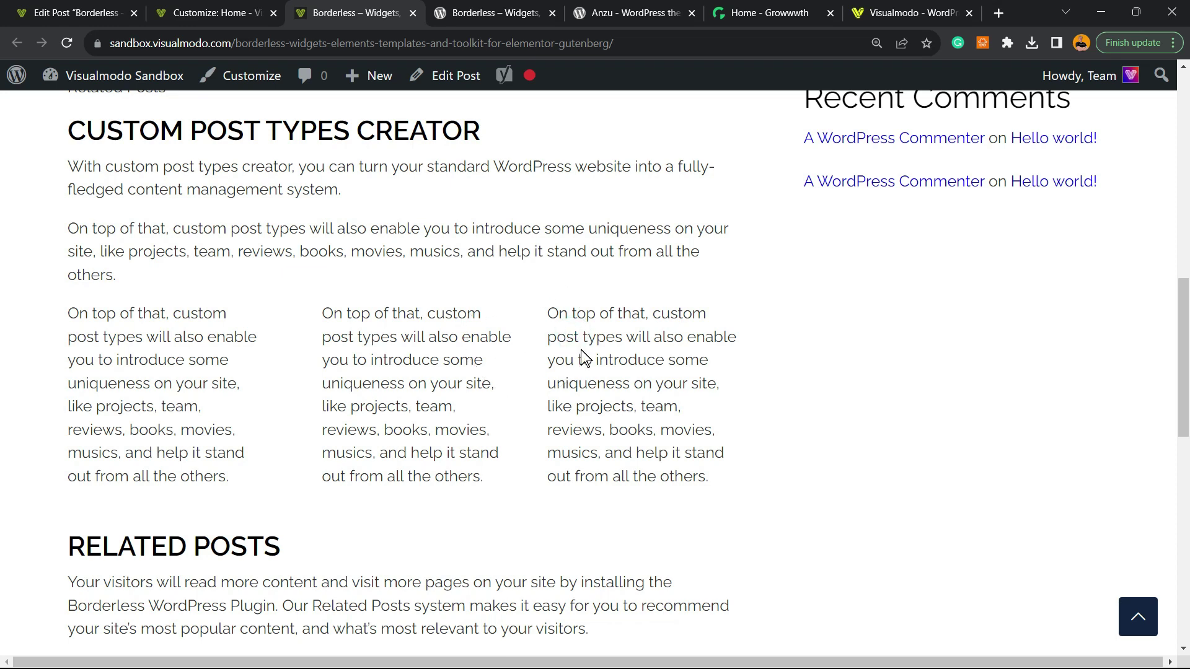
triple_click(581, 350)
triple_click(492, 346)
Step: Review the middle Column block's Advanced CSS class field, then revisit Additional CSS
click(190, 13)
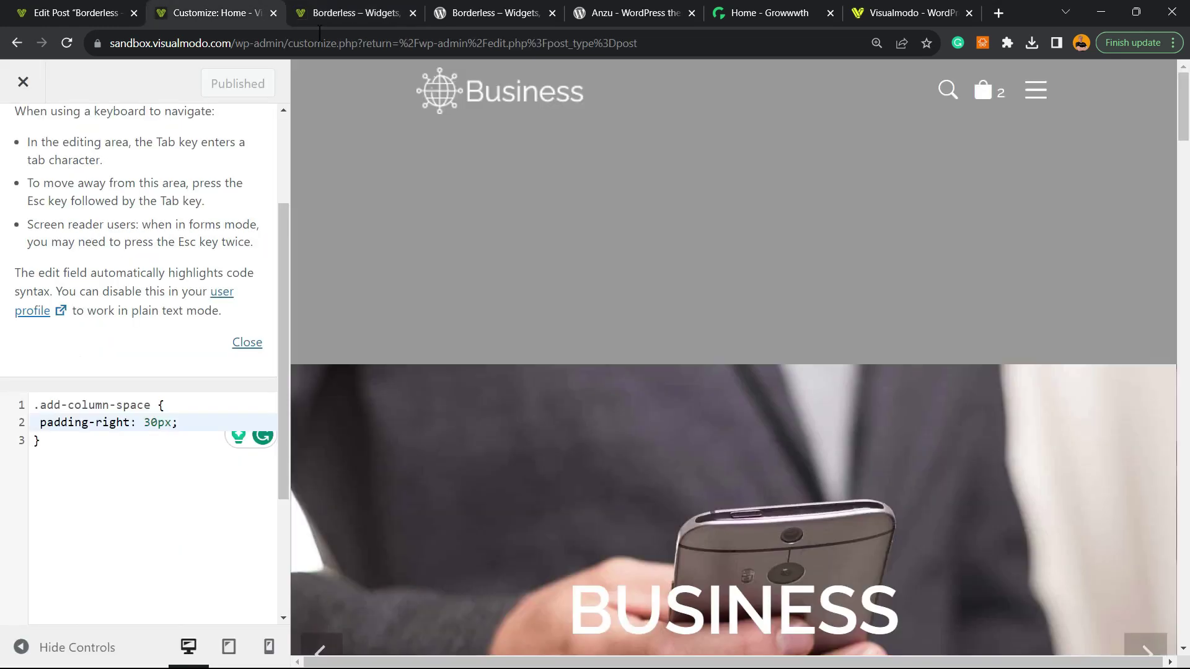
key(ctrl+1)
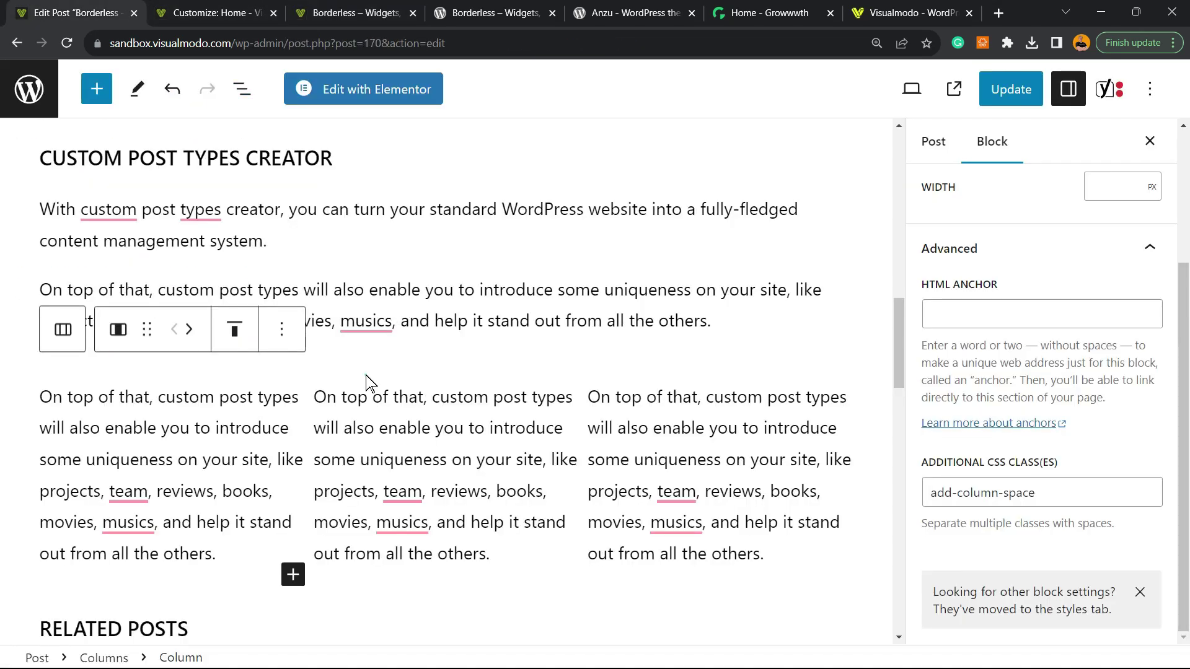
click(370, 379)
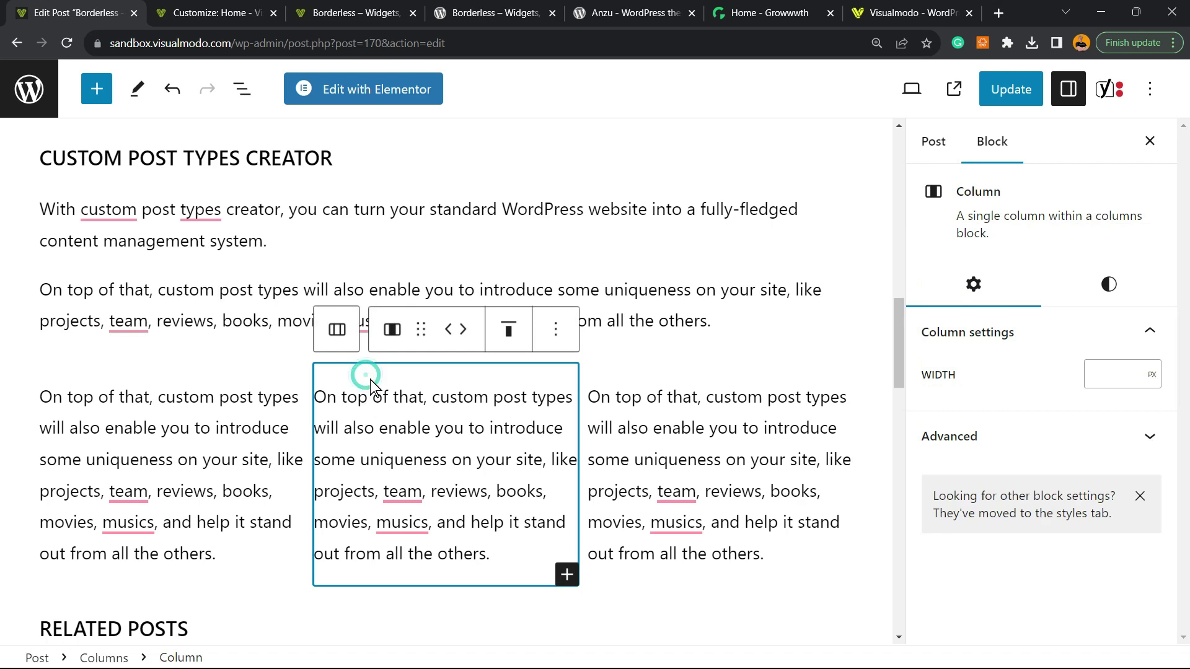
click(1045, 448)
scroll(1028, 430, down, 2)
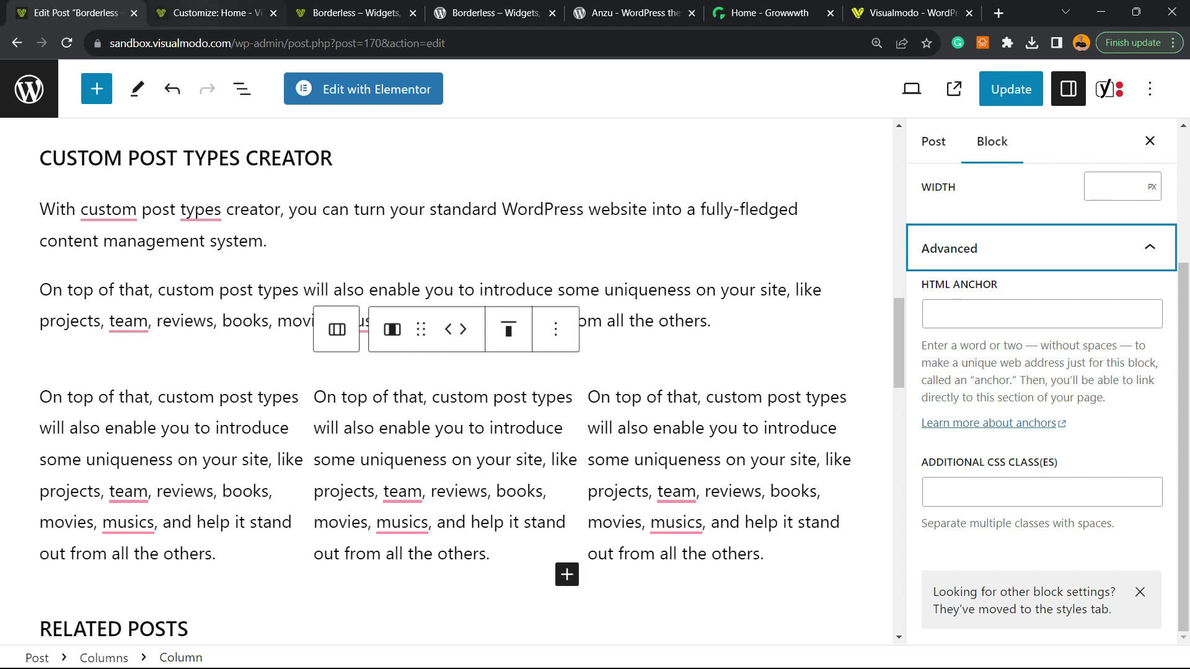
click(218, 13)
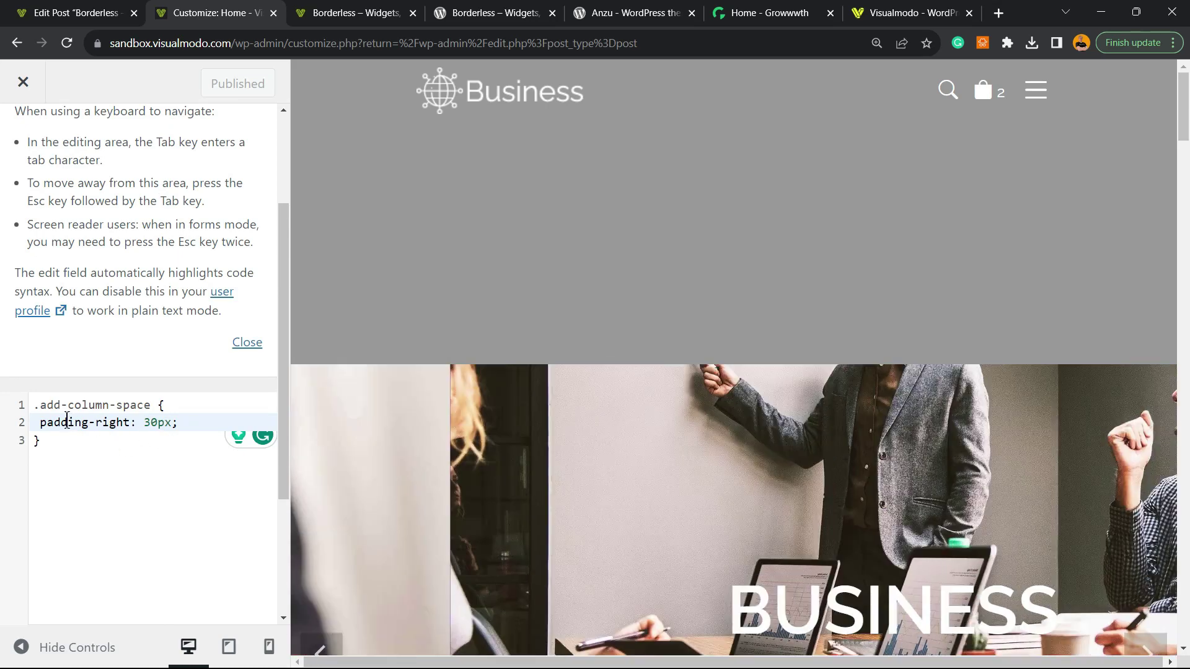
Step: Highlight 'padding' in the CSS, recheck the live post's first column, then view the Borderless plugin page
double_click(66, 421)
scroll(502, 400, down, 5)
scroll(502, 401, up, 5)
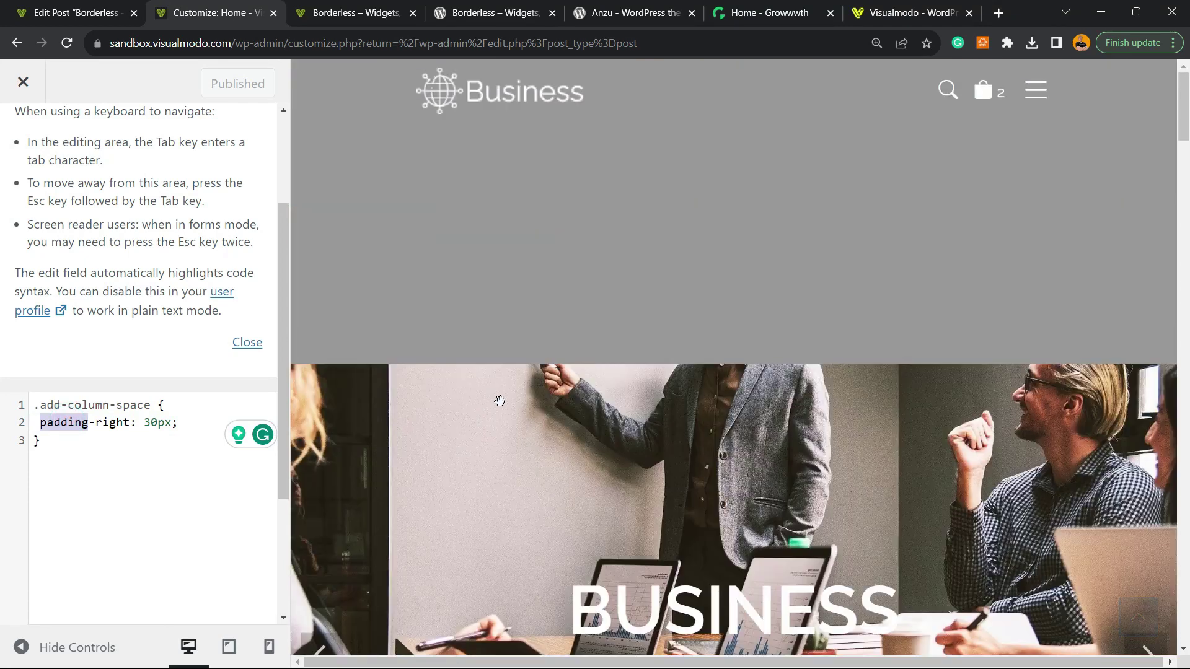
click(353, 13)
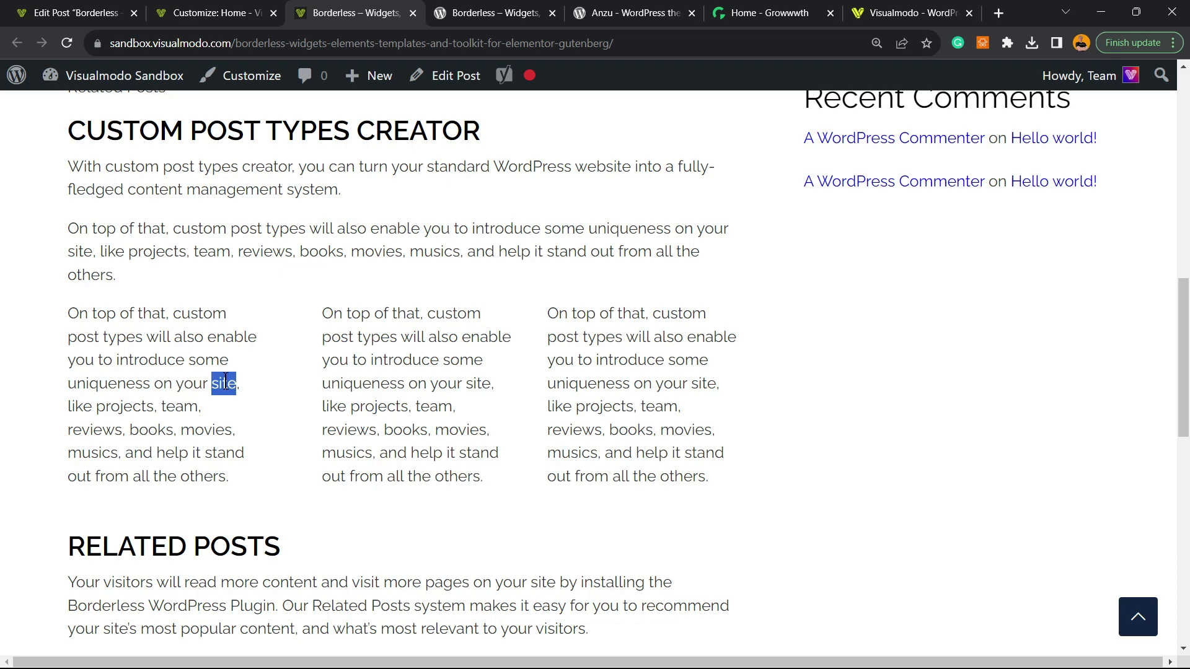
triple_click(225, 383)
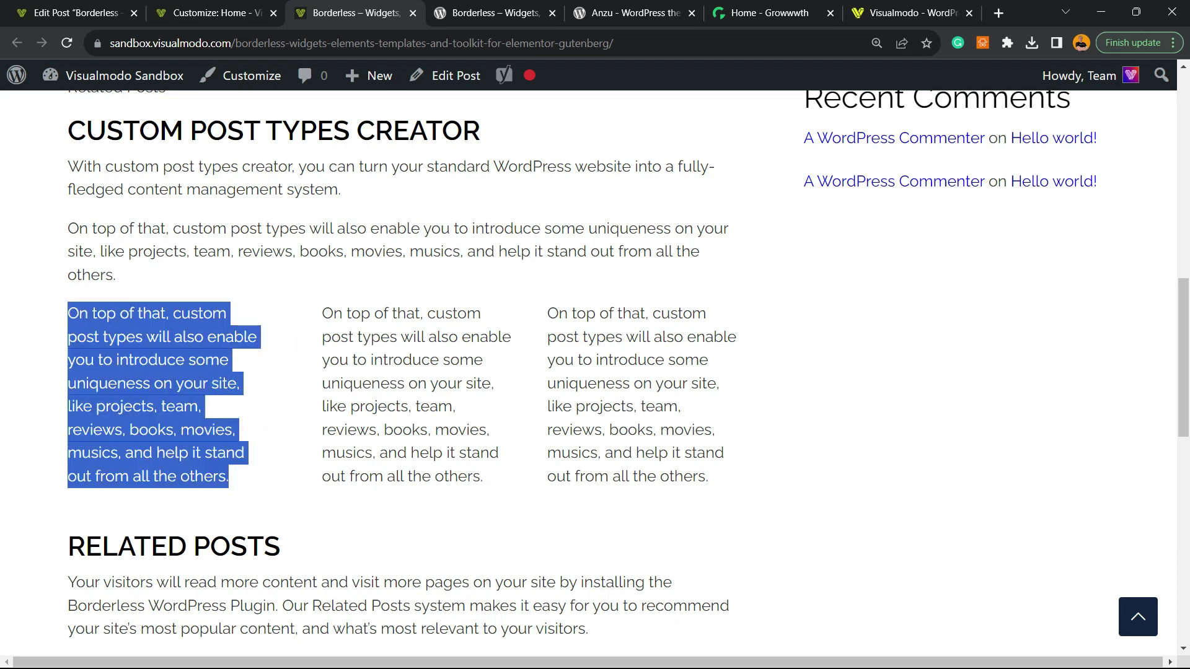
click(493, 13)
Step: Highlight the full two-line Borderless plugin title on its WordPress.org page
triple_click(320, 510)
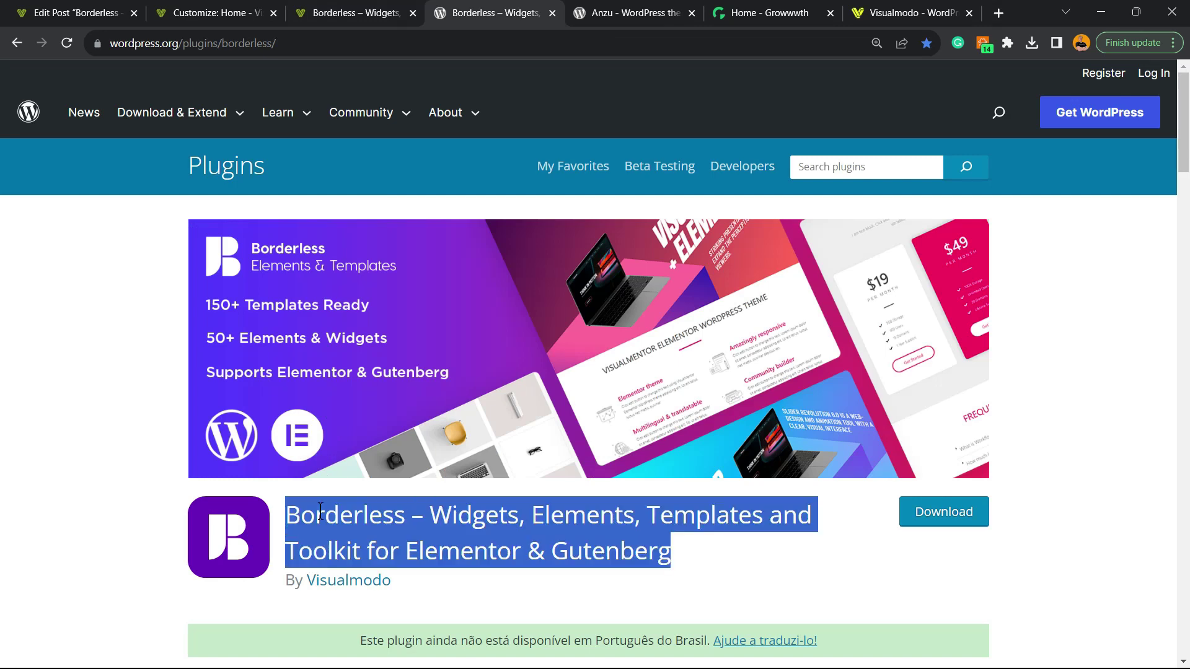
click(403, 514)
click(524, 514)
triple_click(614, 514)
Step: Select the theme name 'Anzu' on its theme page, then move to the Growwwth tab
click(577, 13)
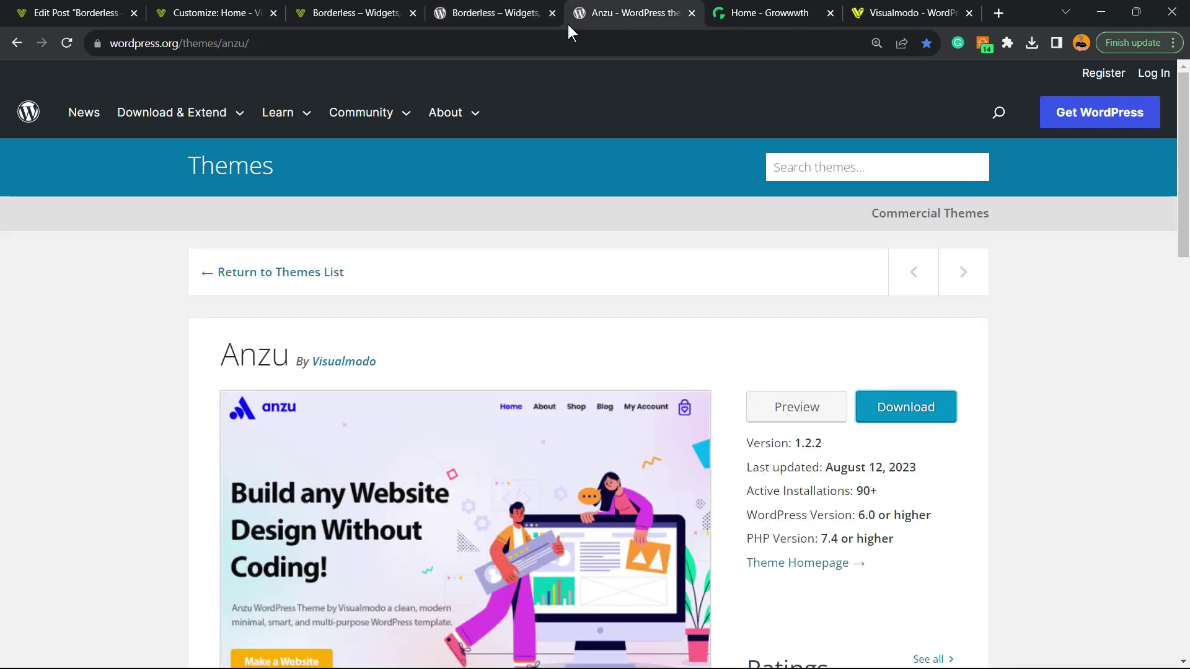
triple_click(245, 363)
click(244, 362)
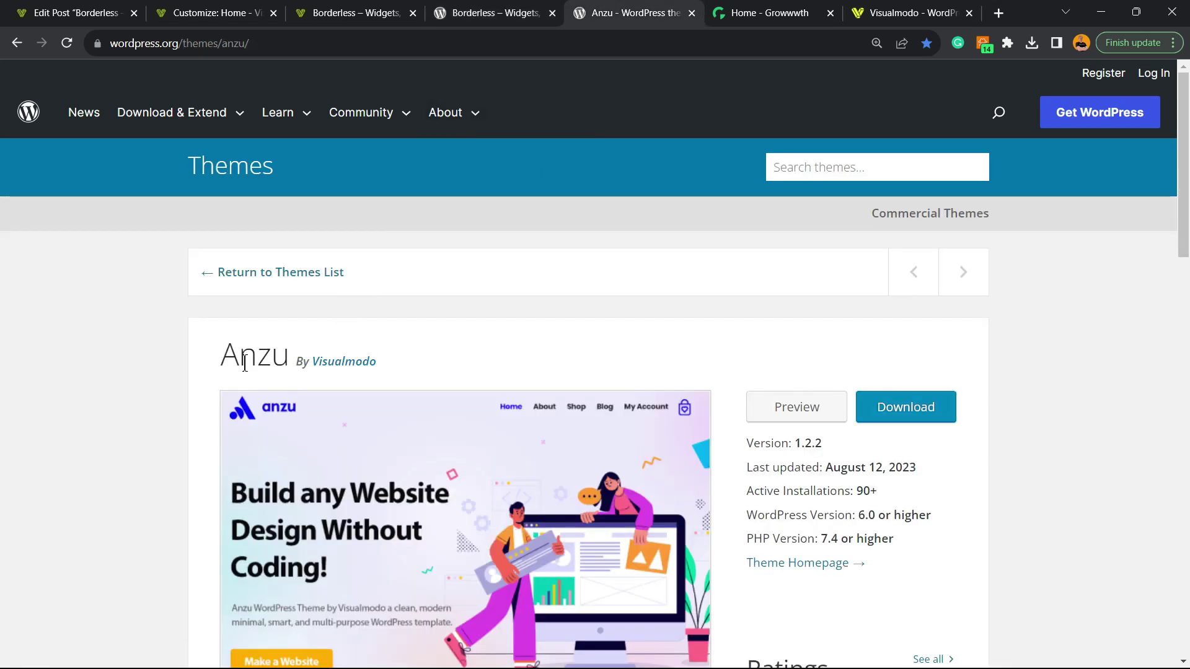
double_click(245, 363)
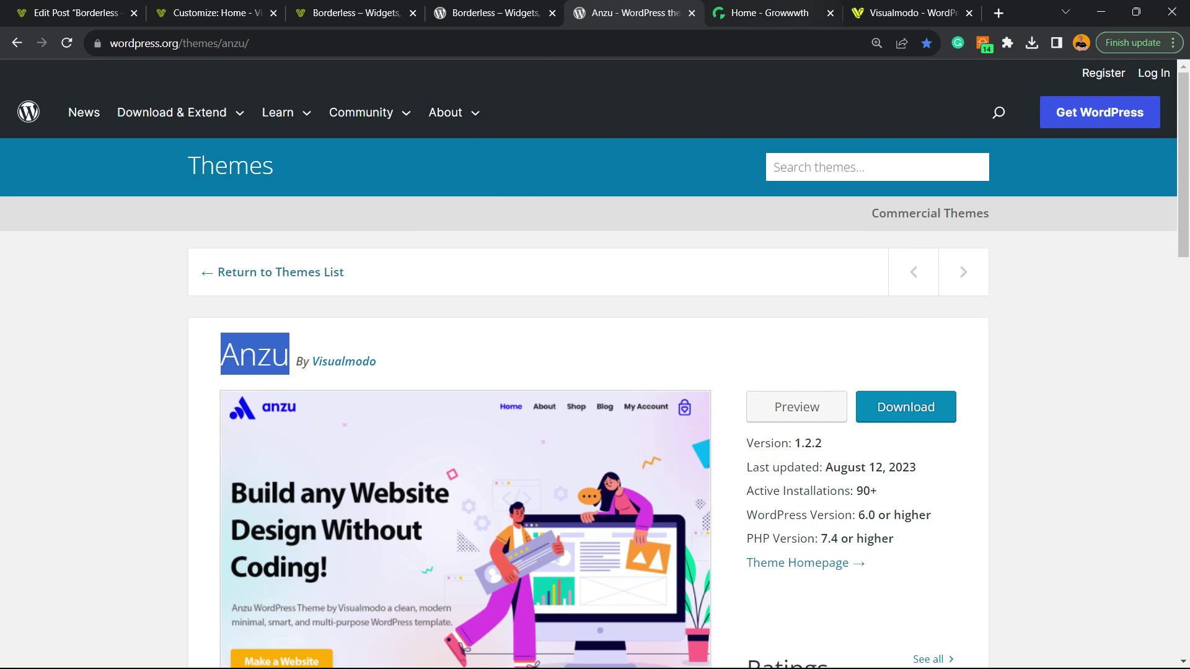
key(ctrl+Tab)
click(141, 44)
Step: Select 'growwwth' in the address bar, browse its site cards, then show Visualmodo's home page
double_click(141, 44)
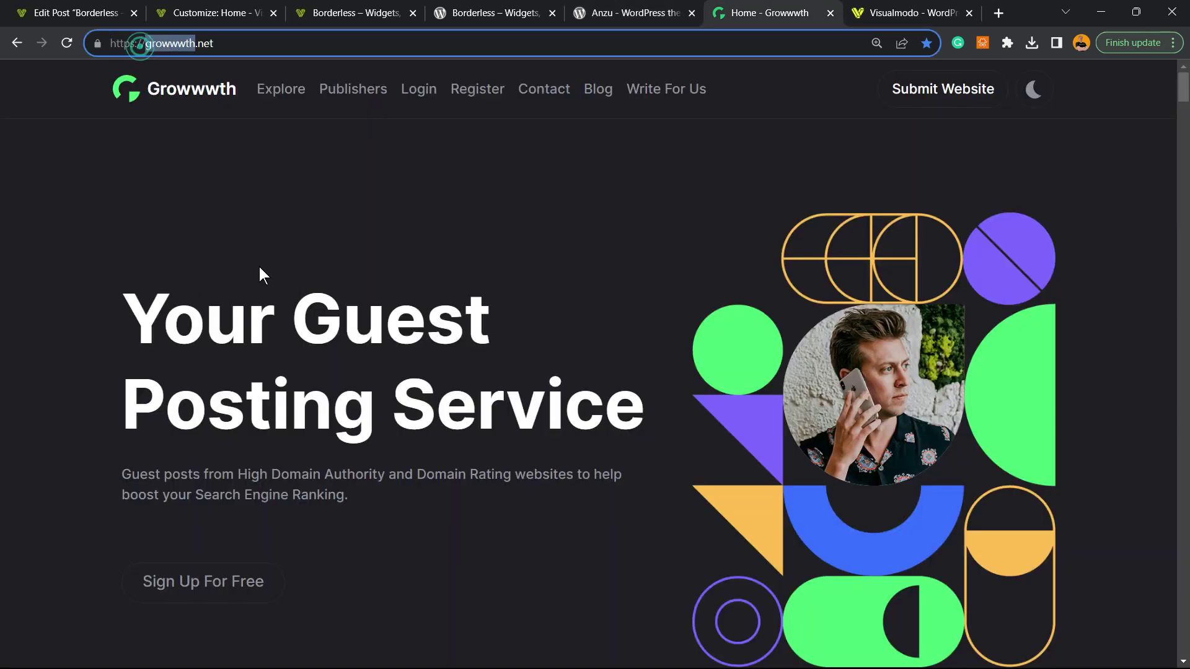
scroll(260, 279, down, 5)
scroll(418, 418, down, 2)
scroll(427, 428, down, 3)
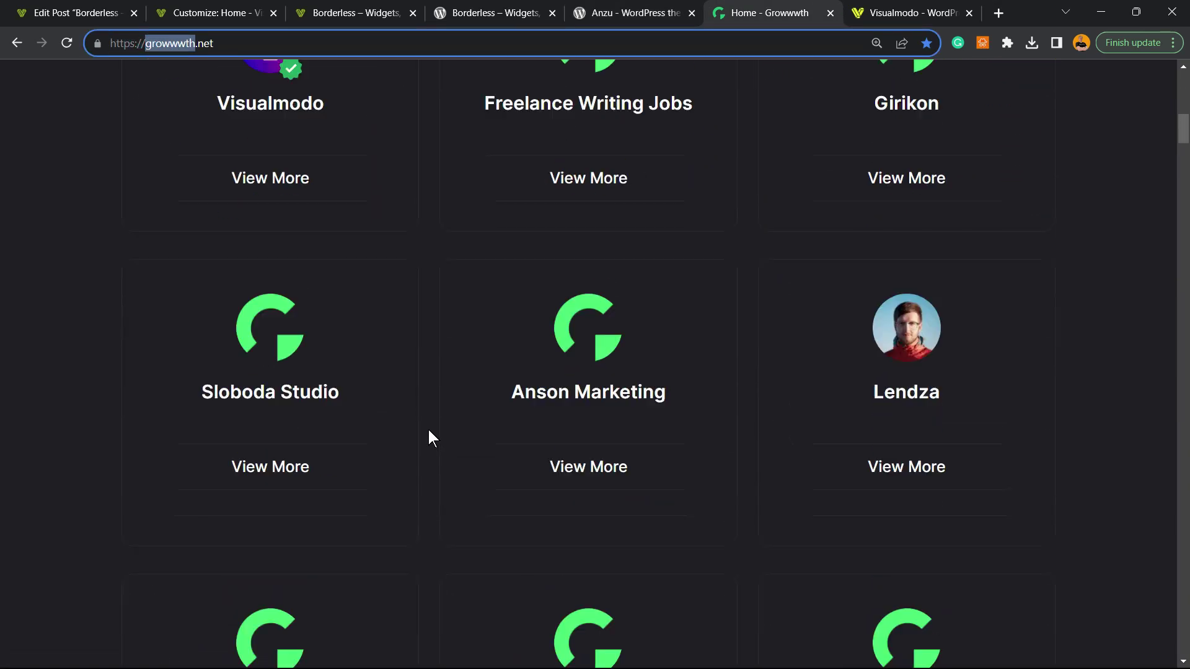
scroll(428, 427, down, 6)
scroll(428, 437, down, 6)
scroll(429, 429, down, 3)
scroll(428, 430, down, 3)
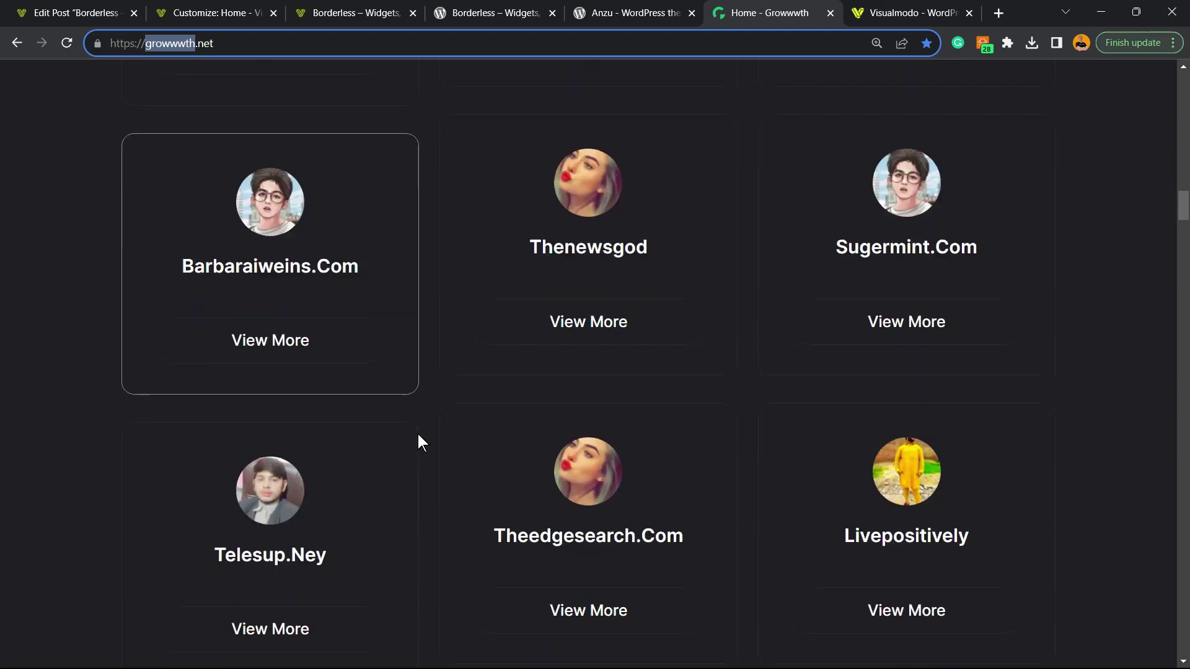
scroll(418, 434, down, 4)
scroll(417, 434, down, 3)
scroll(416, 442, down, 5)
scroll(417, 441, down, 5)
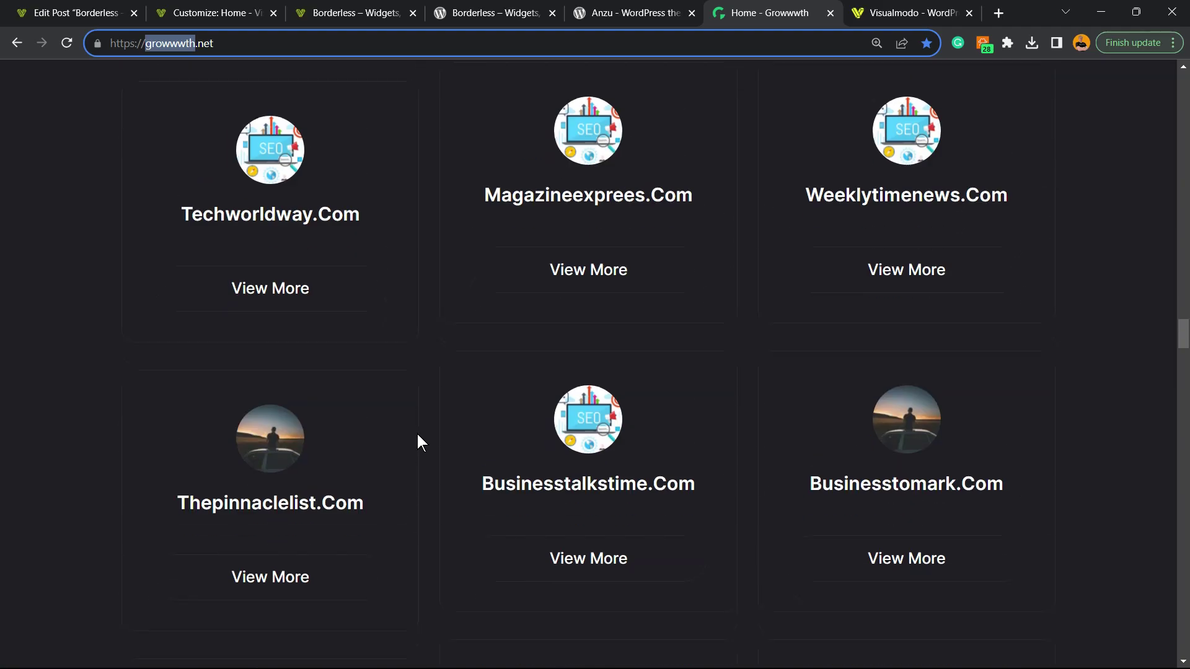
scroll(416, 442, down, 5)
click(862, 12)
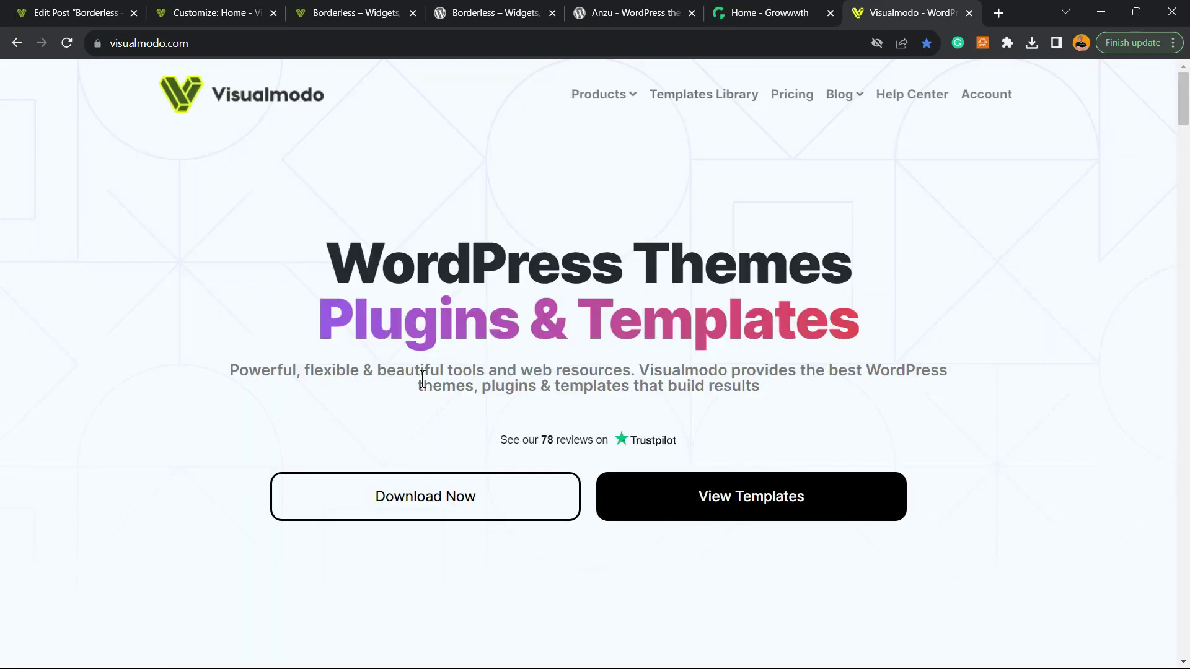
Step: Highlight the Visualmodo homepage subtitle, then go to the Templates Library
triple_click(418, 370)
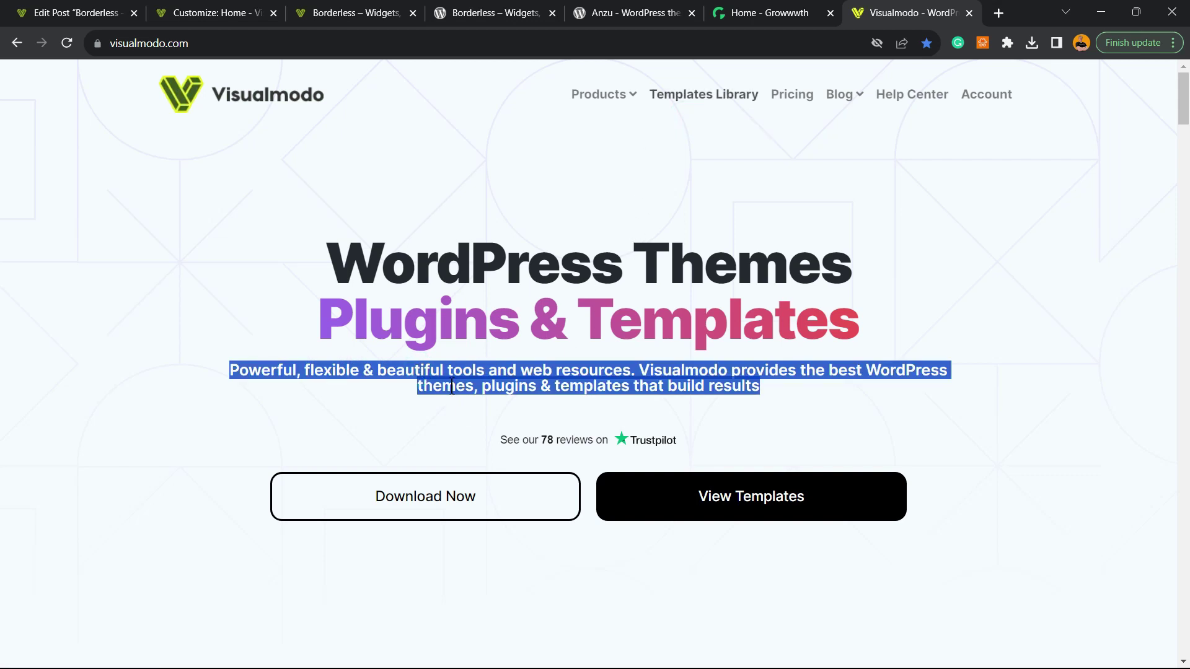
click(676, 98)
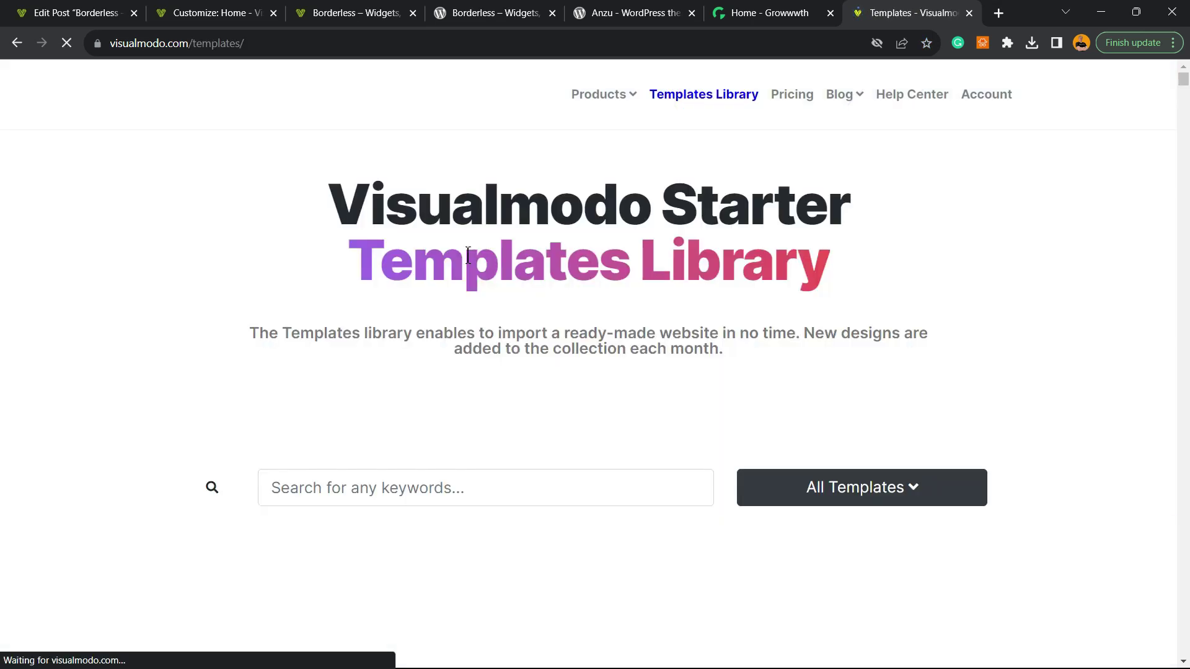
scroll(548, 316, down, 3)
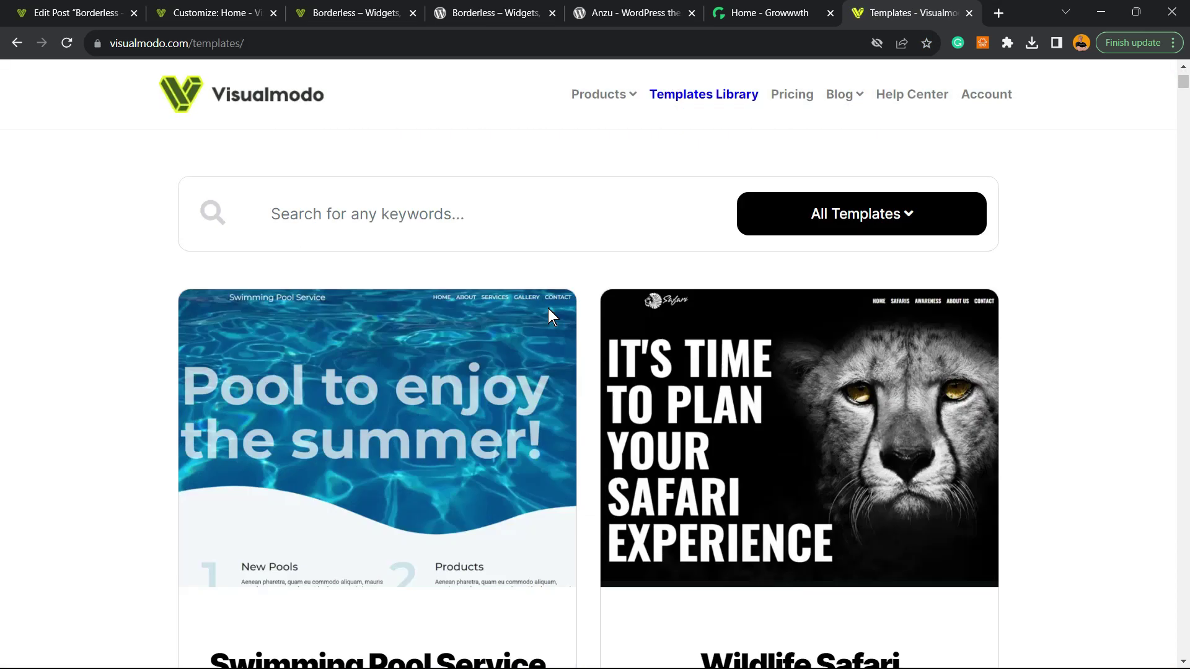
scroll(549, 316, down, 5)
scroll(547, 315, down, 3)
scroll(548, 315, down, 2)
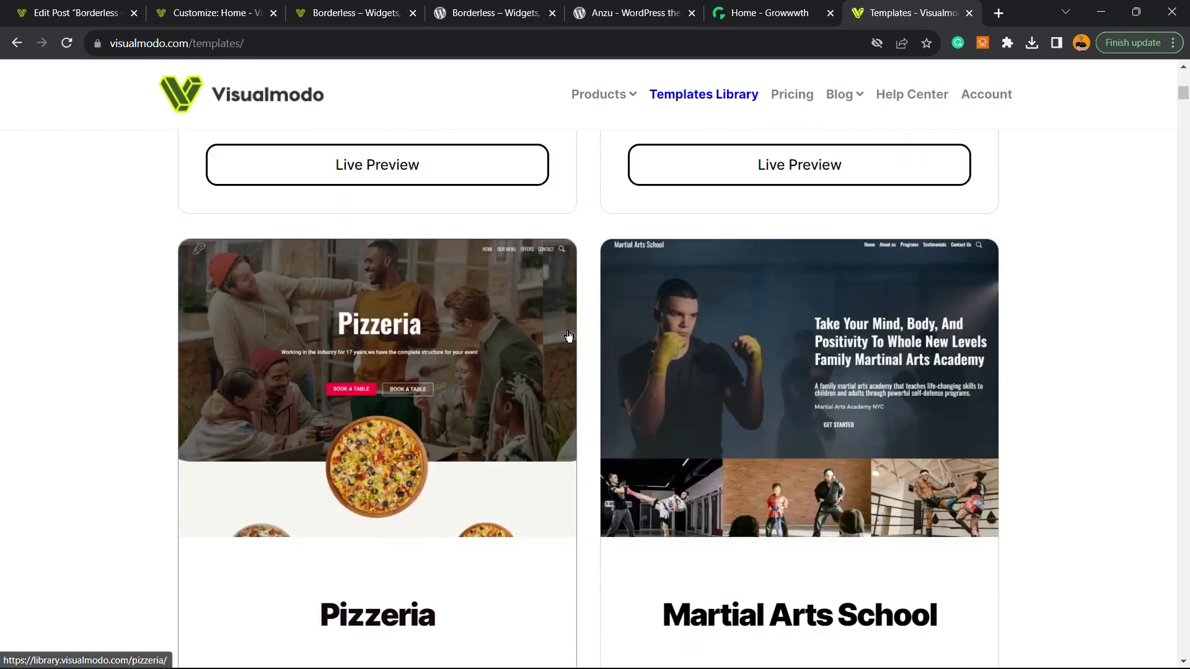
scroll(547, 315, down, 5)
scroll(566, 334, down, 2)
scroll(572, 339, down, 5)
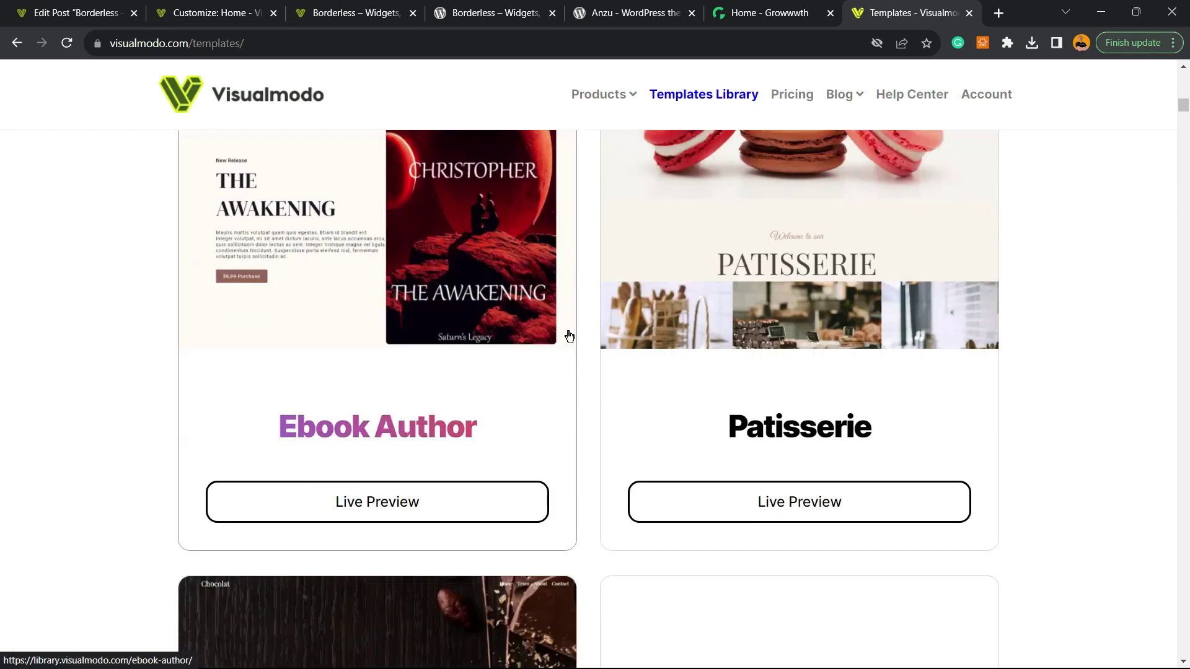
scroll(571, 339, down, 3)
scroll(569, 337, down, 5)
scroll(569, 336, down, 2)
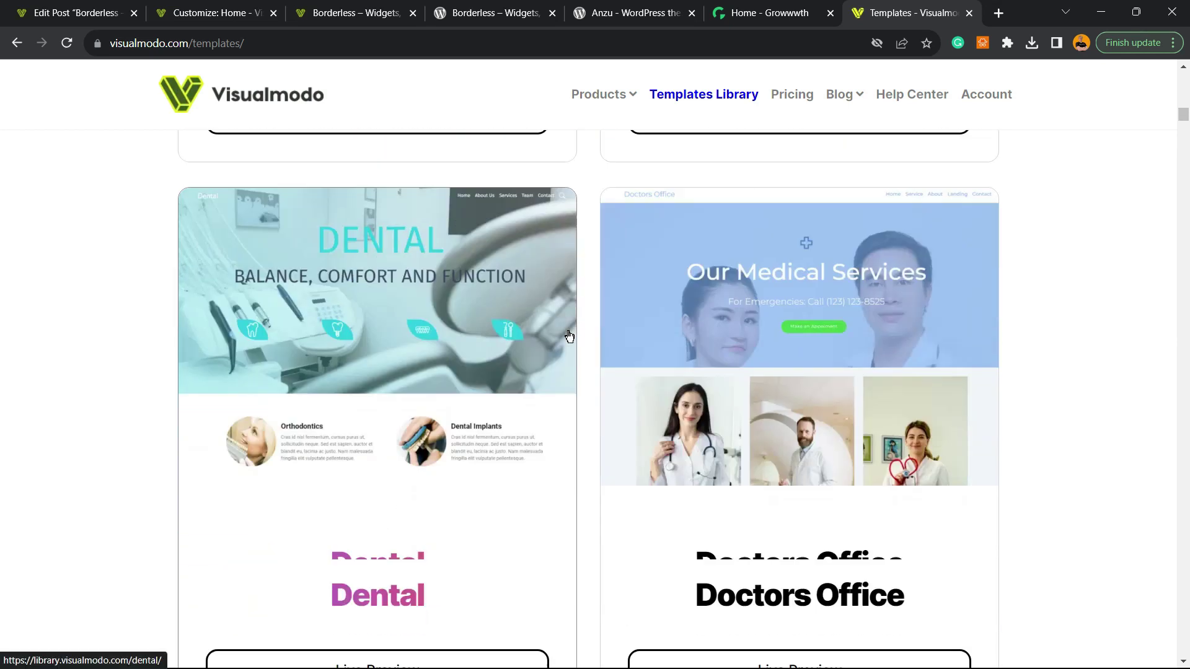
scroll(569, 336, down, 5)
scroll(569, 336, down, 5)
scroll(569, 336, down, 3)
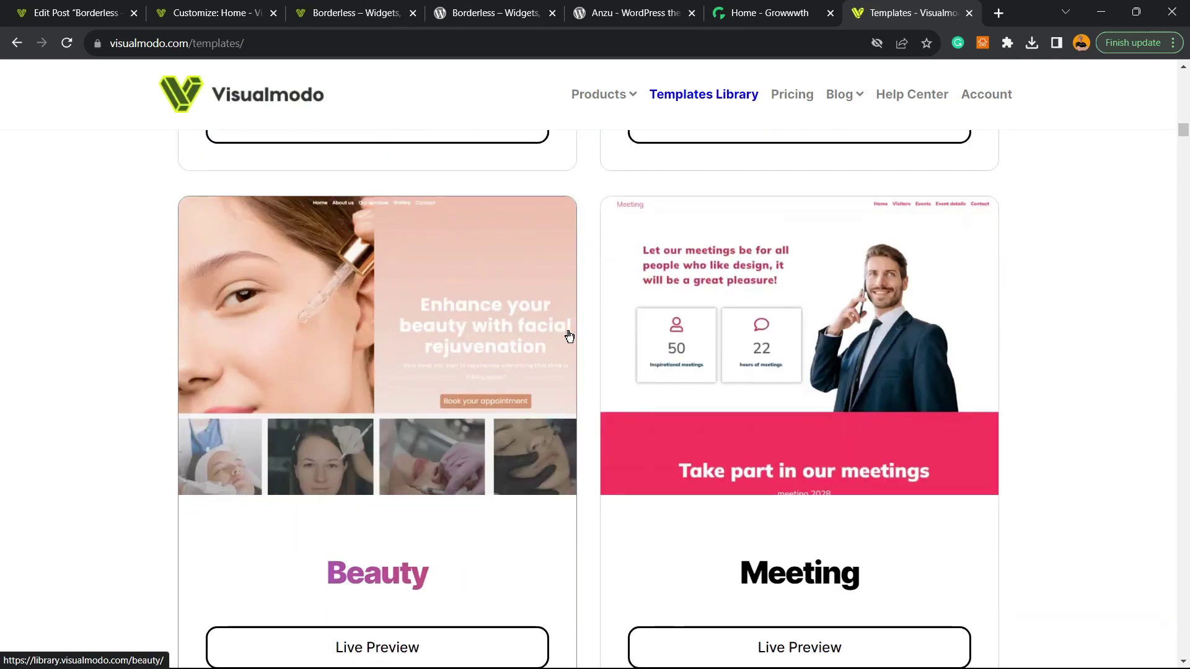
scroll(569, 335, down, 5)
scroll(569, 336, down, 2)
scroll(569, 336, down, 5)
scroll(569, 336, down, 1)
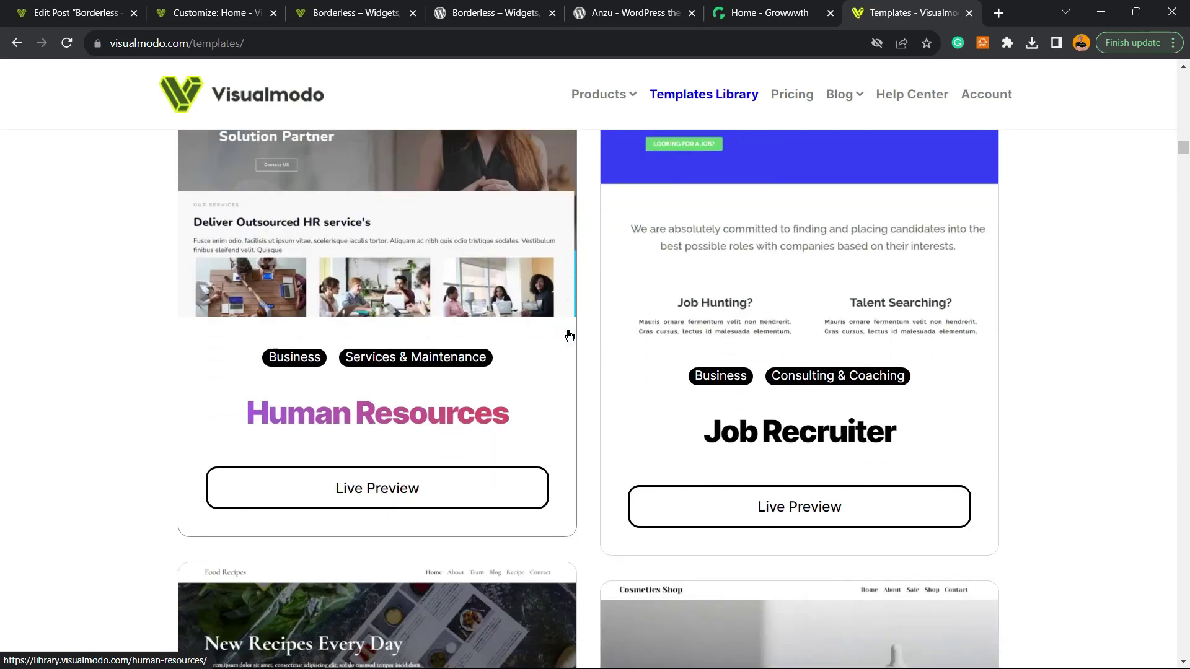
scroll(569, 335, down, 7)
scroll(569, 335, down, 1)
scroll(570, 336, down, 5)
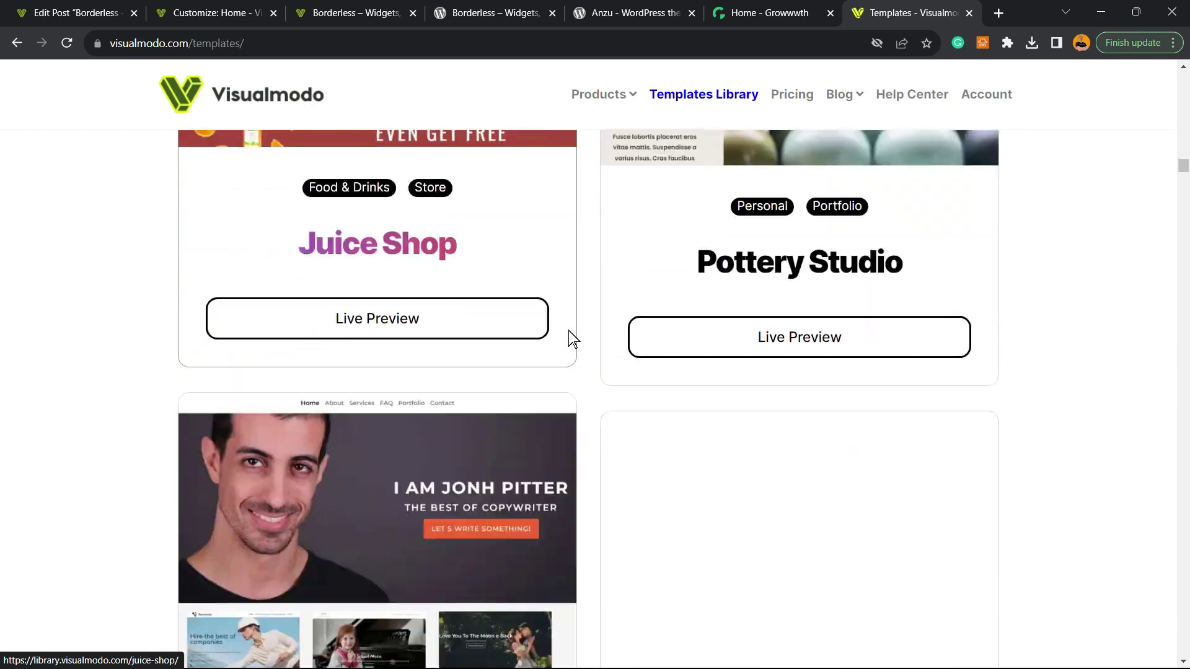
scroll(569, 335, down, 5)
scroll(569, 336, down, 5)
scroll(569, 336, down, 4)
scroll(569, 336, down, 5)
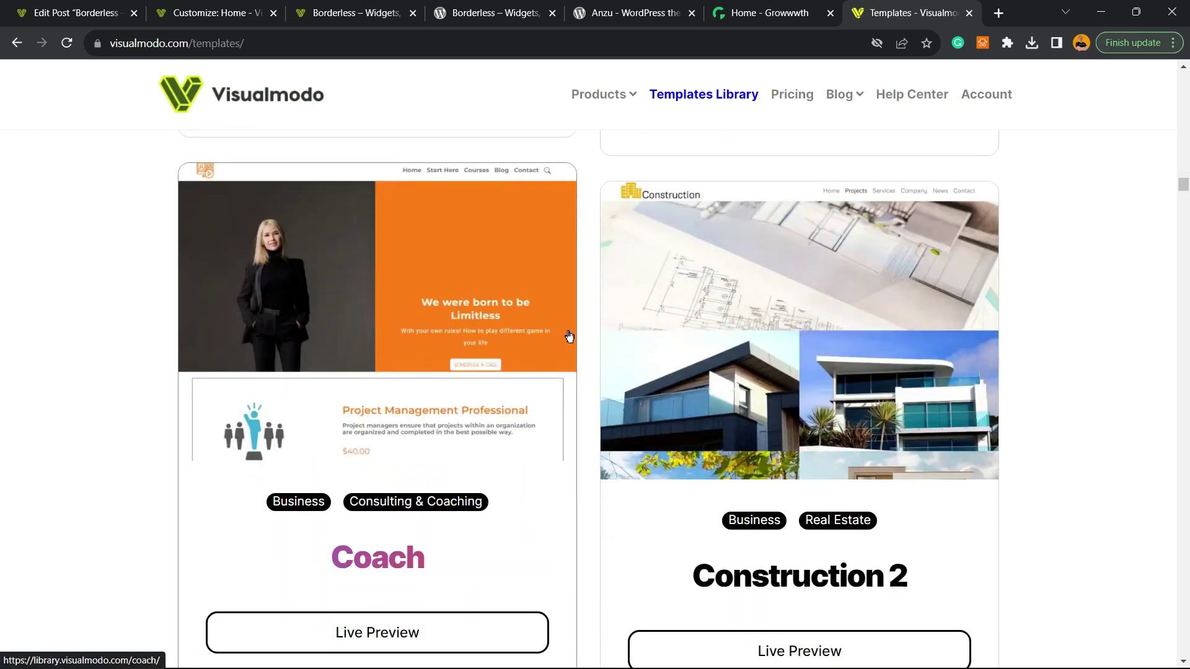
scroll(569, 335, down, 5)
scroll(569, 336, down, 5)
scroll(569, 336, down, 5)
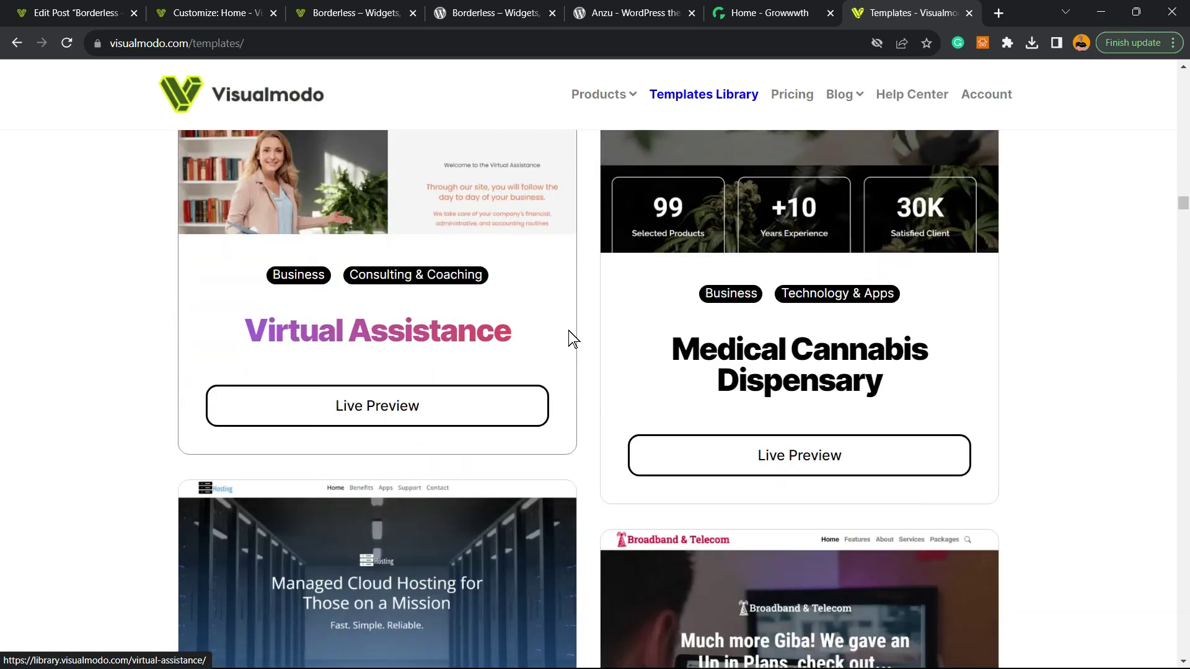
scroll(569, 336, down, 5)
scroll(569, 336, down, 5)
scroll(569, 336, down, 5)
scroll(569, 336, down, 5)
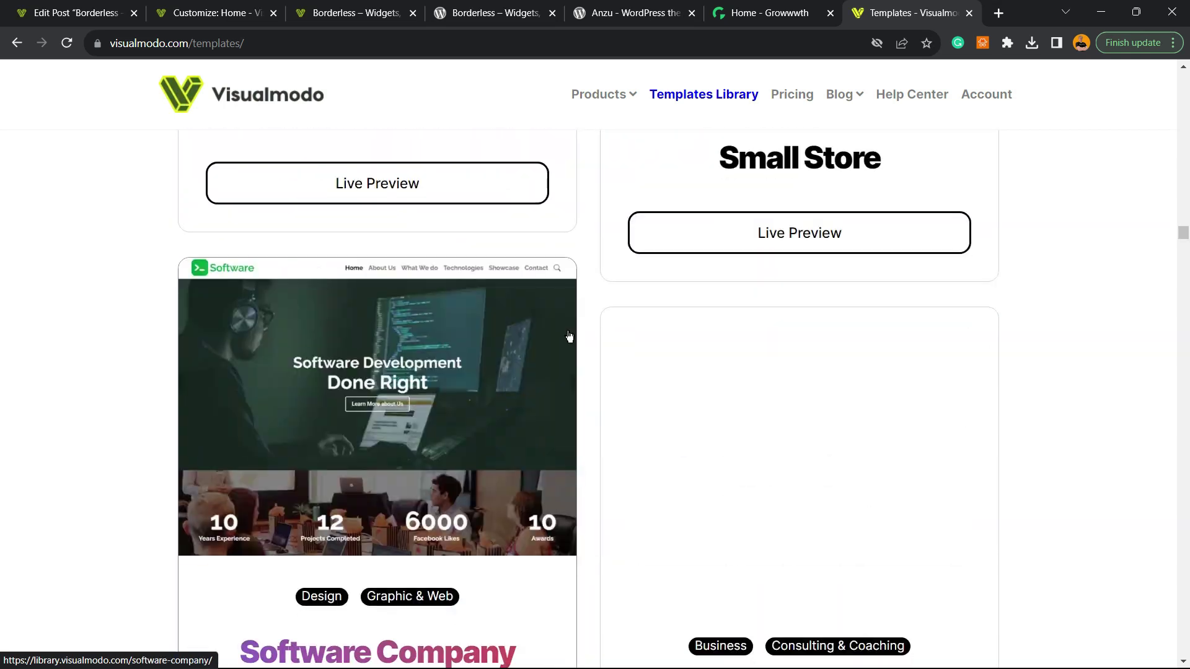
scroll(569, 336, down, 5)
scroll(568, 335, down, 5)
scroll(569, 336, down, 5)
scroll(568, 336, down, 10)
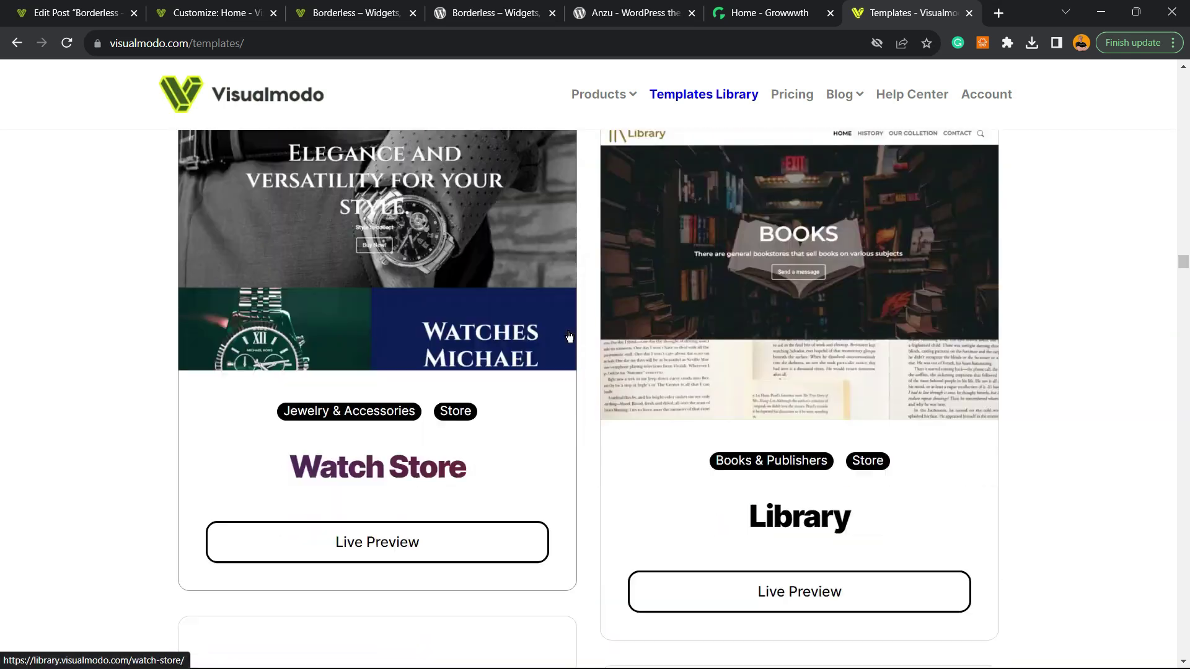
scroll(569, 335, down, 5)
scroll(569, 335, down, 5)
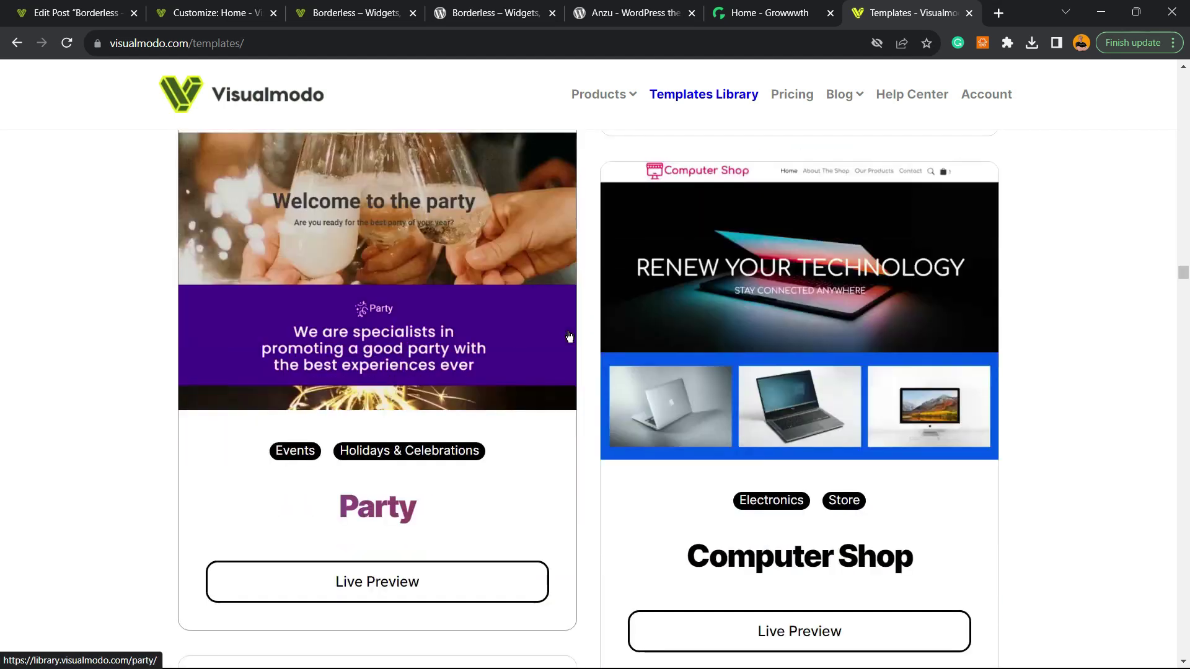